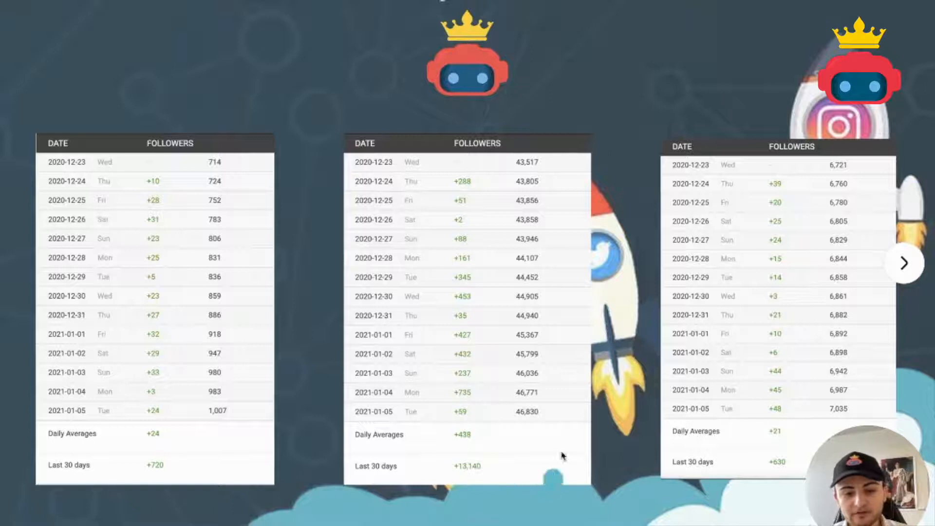
# Advance the presentation to the slide listing the managed accounts' like, follow and unfollow activity
pyautogui.moveTo(830, 490); pyautogui.dragTo(31, 491)
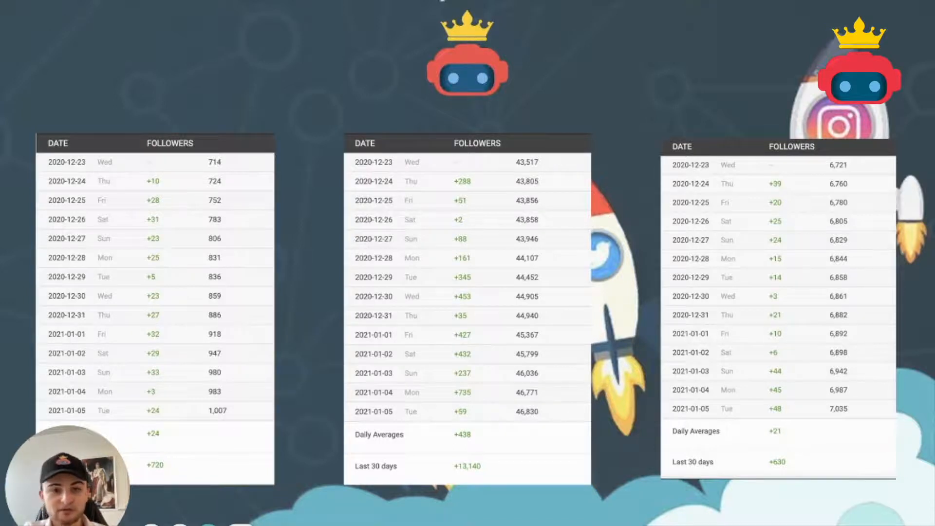
pyautogui.press('Right')
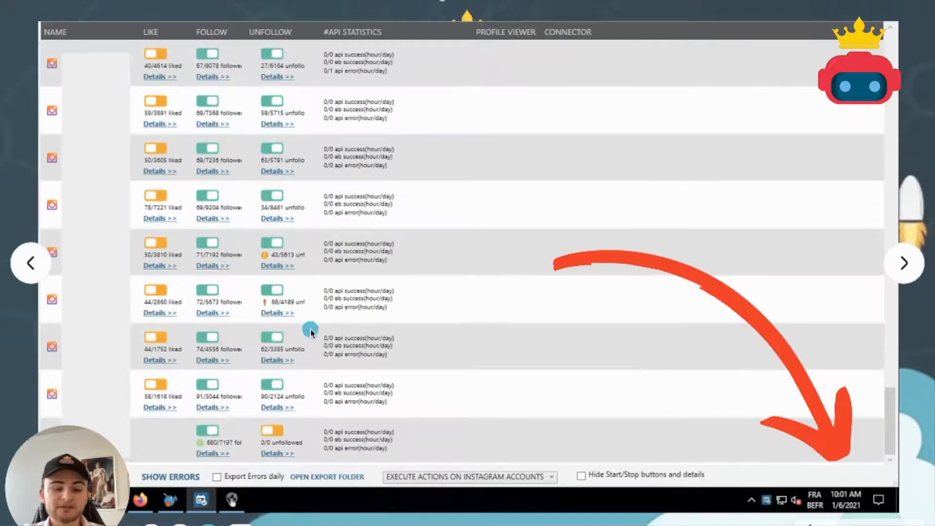
# Leave the presentation, connect to the Mon VPS remote desktop and open the profile of the filtered client account
pyautogui.press('Escape')
pyautogui.click(514, 522)
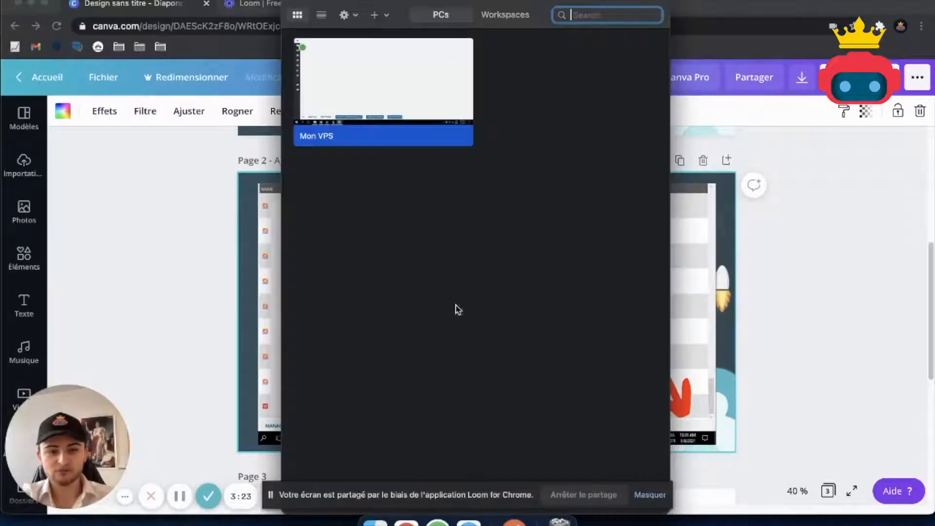
pyautogui.doubleClick(356, 100)
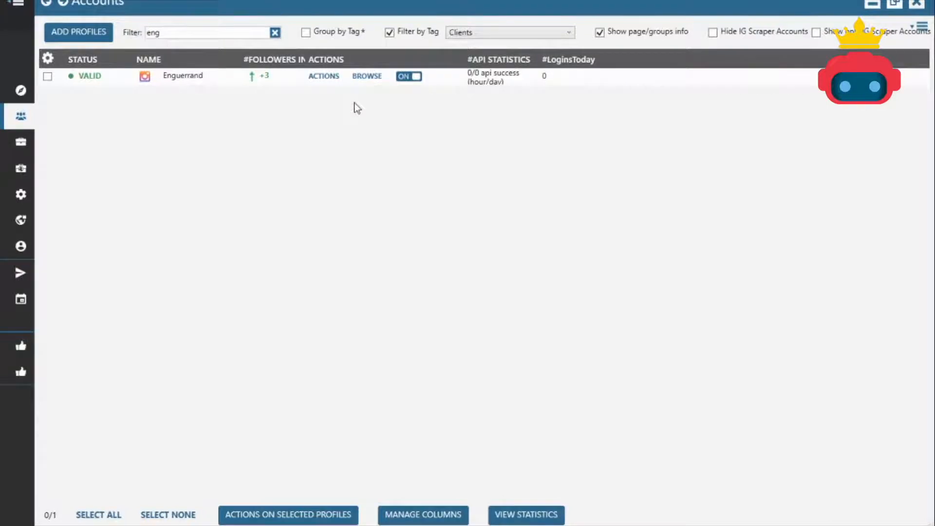
pyautogui.doubleClick(193, 78)
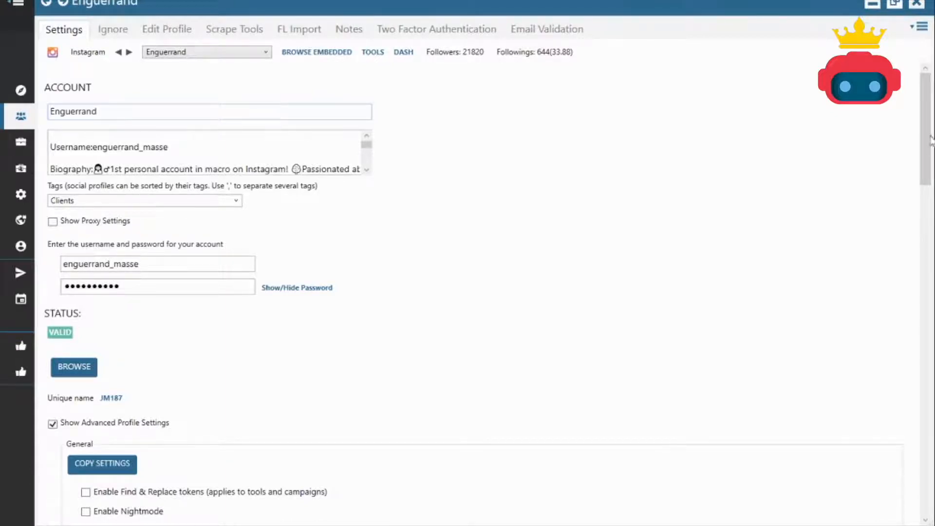
# Examine the account's advanced profile settings, including the user agents and the options that apply when changing the account proxy
pyautogui.scroll(-4, 928, 139)
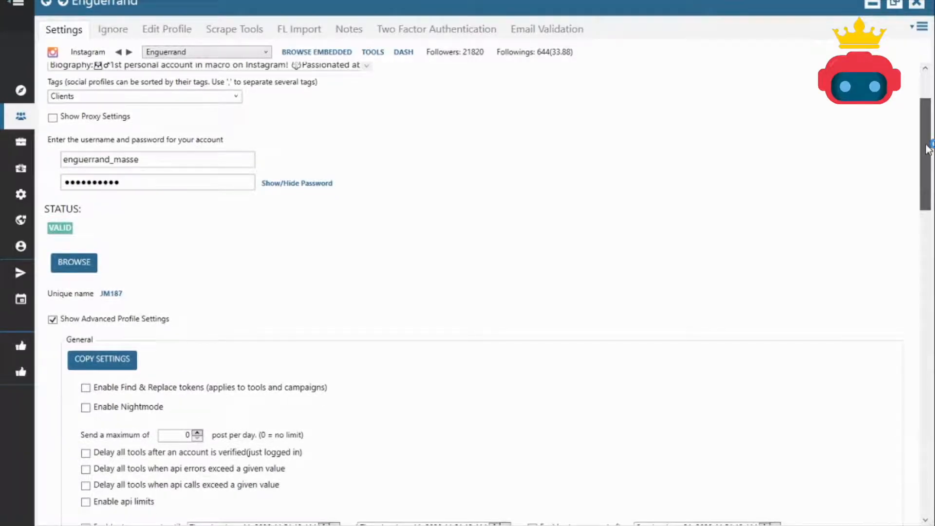
pyautogui.moveTo(926, 144); pyautogui.dragTo(926, 145)
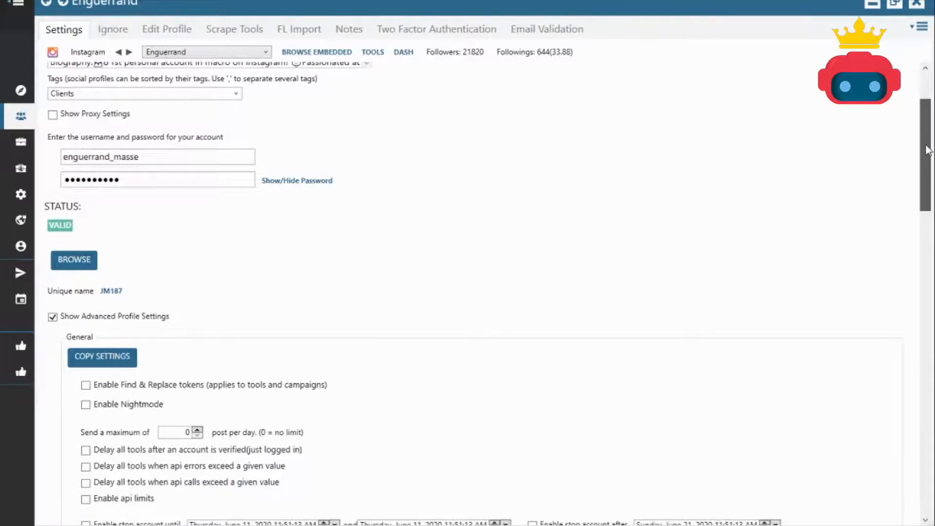
pyautogui.moveTo(927, 149); pyautogui.dragTo(905, 185)
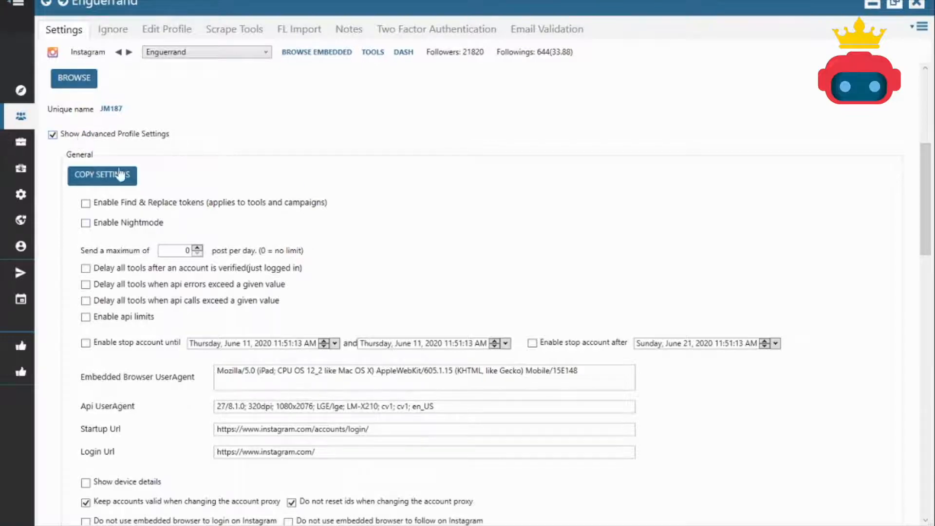
pyautogui.moveTo(923, 194); pyautogui.dragTo(926, 225)
pyautogui.scroll(-7, 362, 242)
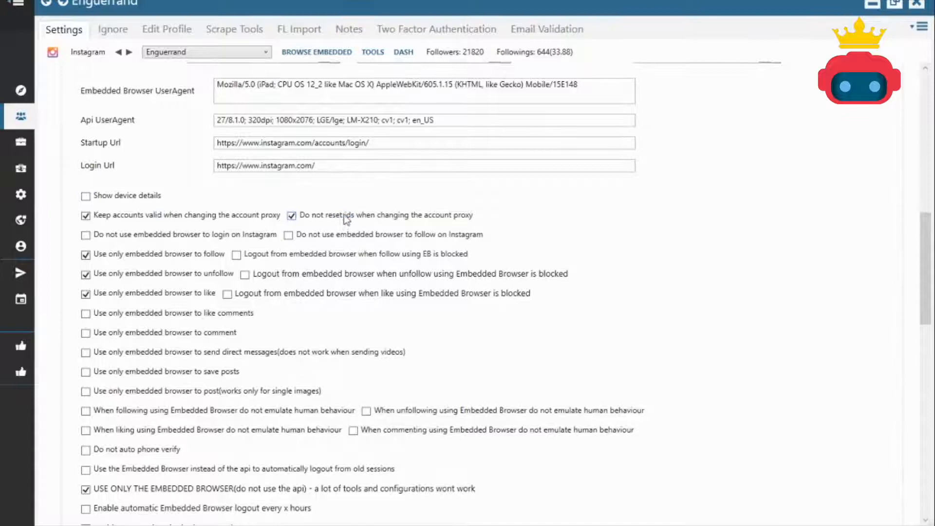
pyautogui.moveTo(365, 220)
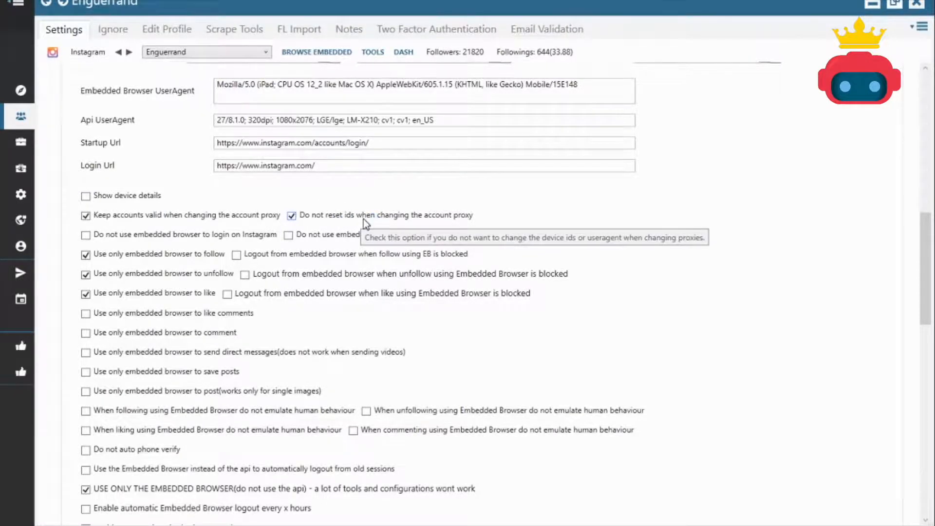
pyautogui.scroll(3, 356, 226)
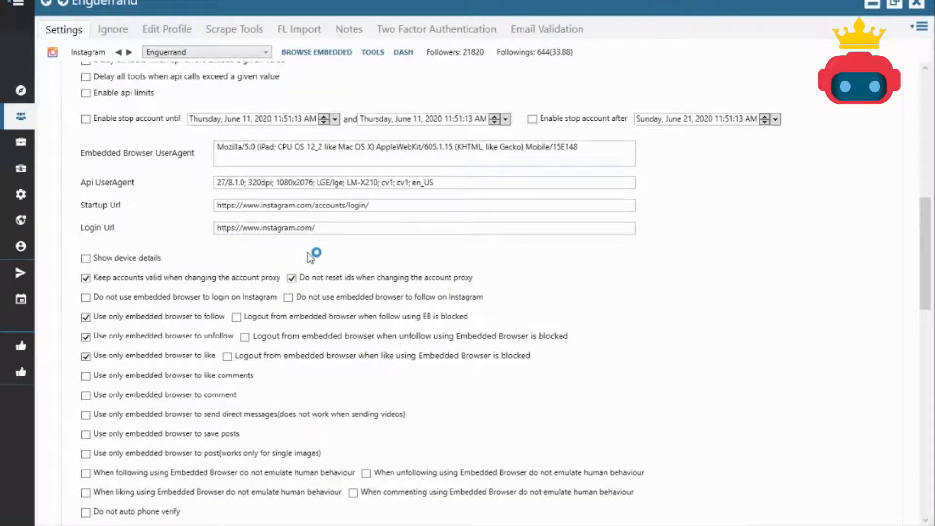
pyautogui.scroll(-1, 307, 254)
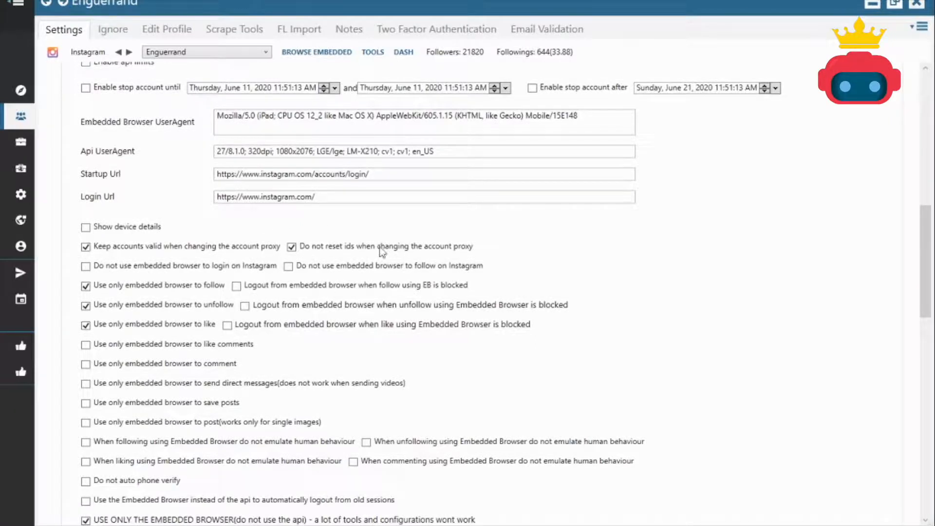
pyautogui.scroll(-3, 372, 288)
pyautogui.scroll(2, 307, 215)
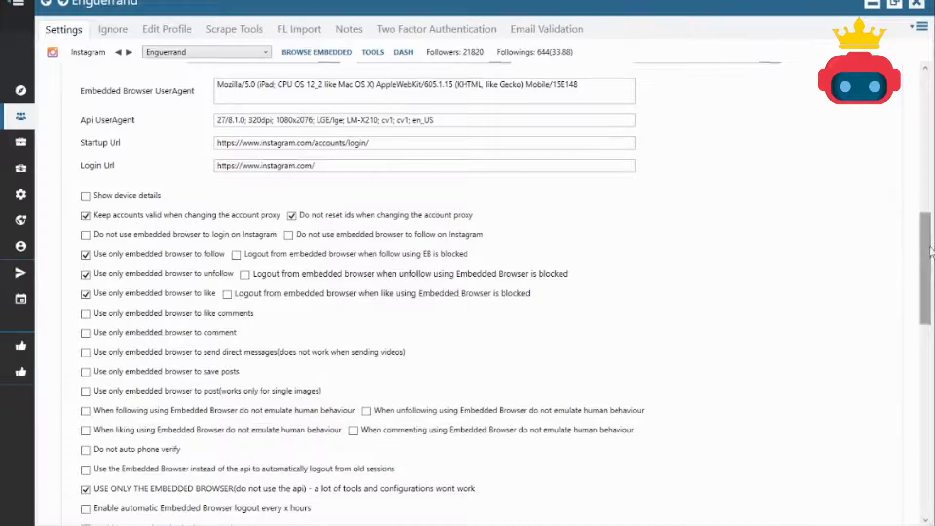
# Review the embedded-browser-only option and the remaining advanced profile settings of the account
pyautogui.moveTo(930, 251); pyautogui.dragTo(925, 297)
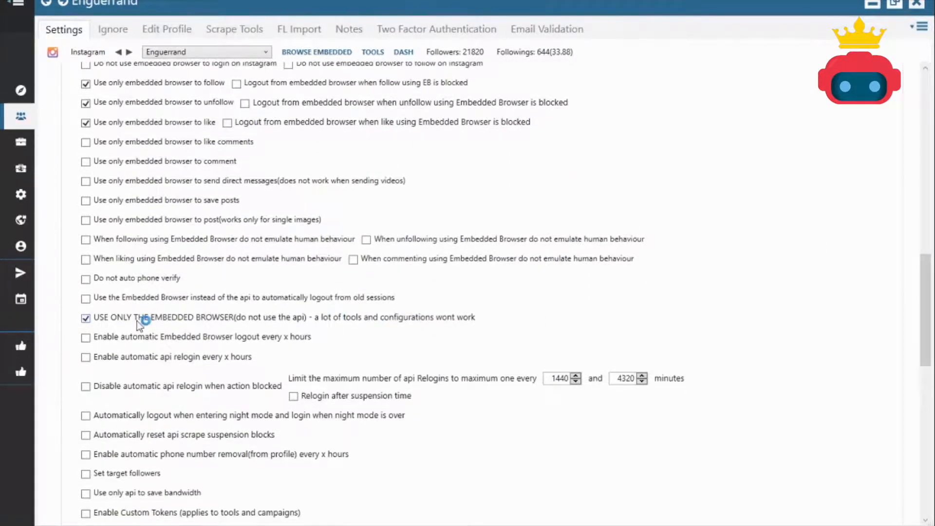
pyautogui.moveTo(119, 318)
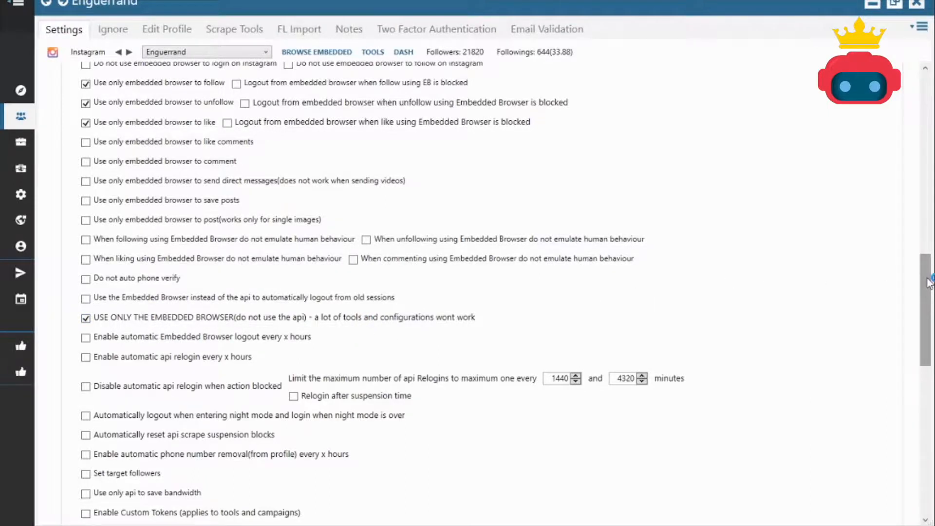
pyautogui.moveTo(929, 285); pyautogui.dragTo(923, 318)
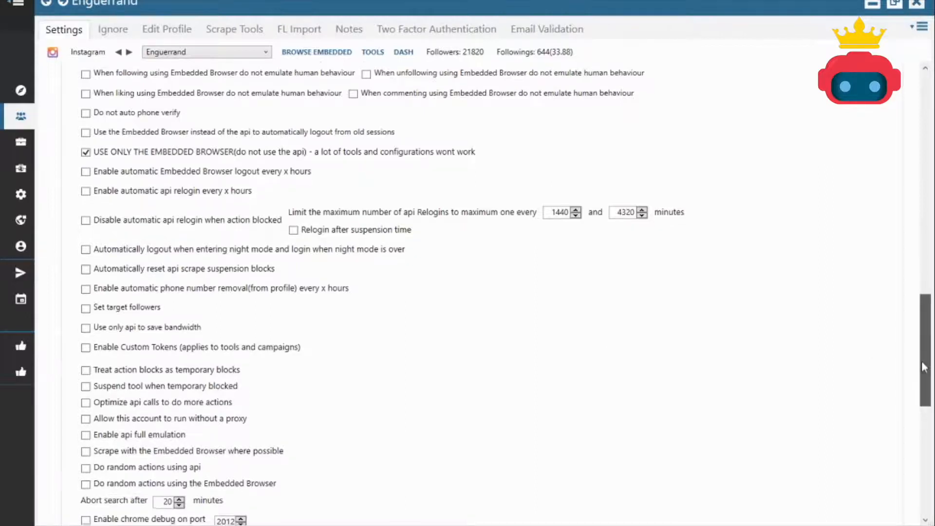
pyautogui.moveTo(925, 324); pyautogui.dragTo(925, 236)
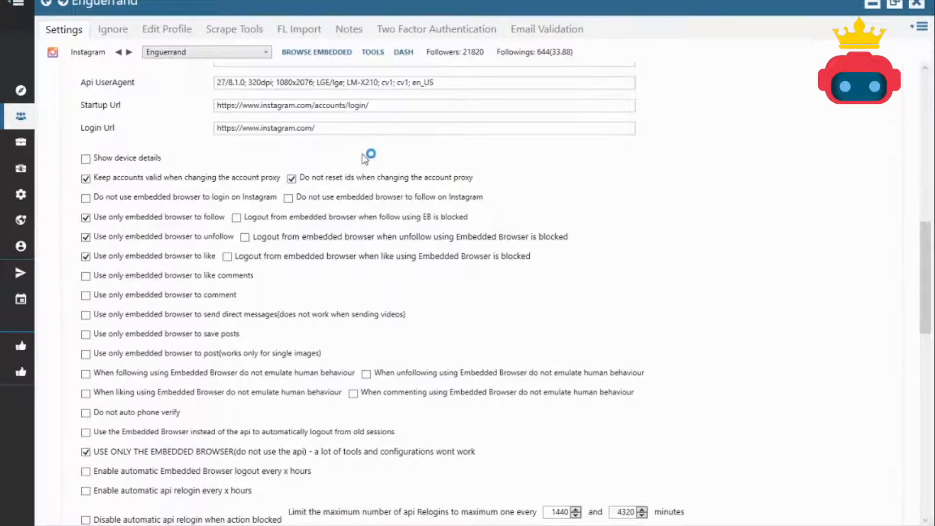
pyautogui.scroll(1, 922, 112)
pyautogui.scroll(10, 922, 112)
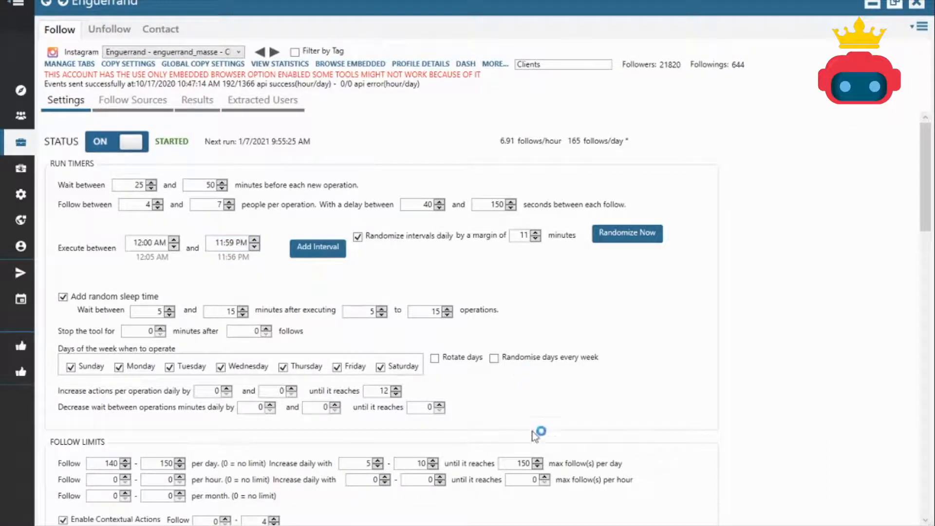
# Review the Follow tool's daily maximum and the randomized daily interval margin
pyautogui.doubleClick(513, 465)
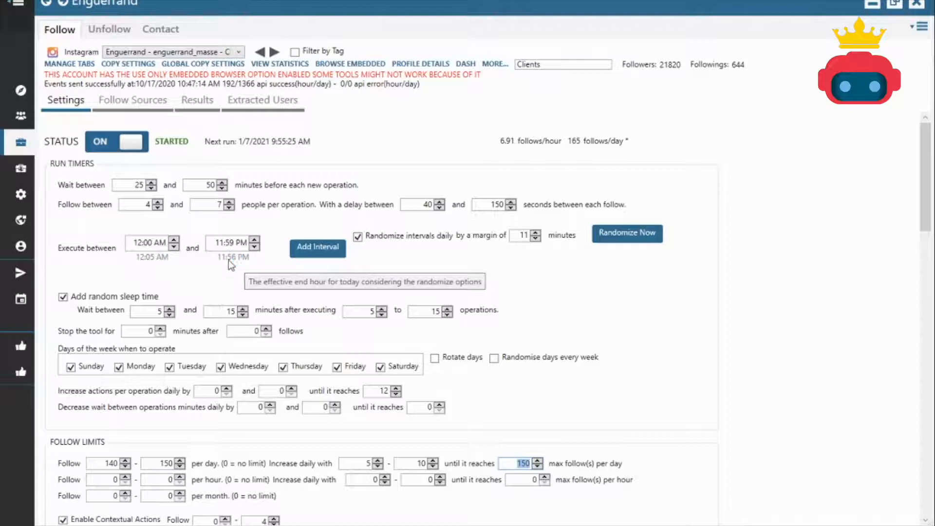
pyautogui.click(525, 237)
pyautogui.click(742, 206)
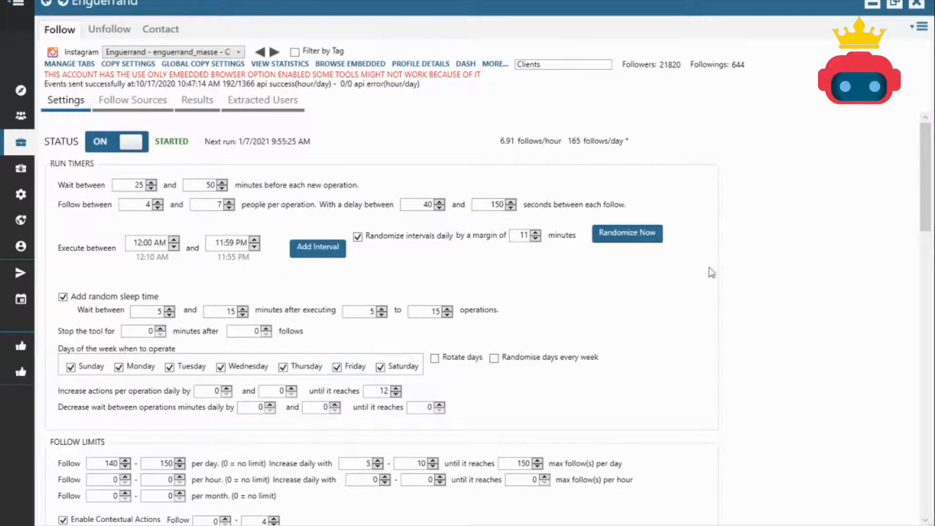
# Set the daily follow limit range to 25–35 in the follow limits
pyautogui.moveTo(924, 168); pyautogui.dragTo(923, 232)
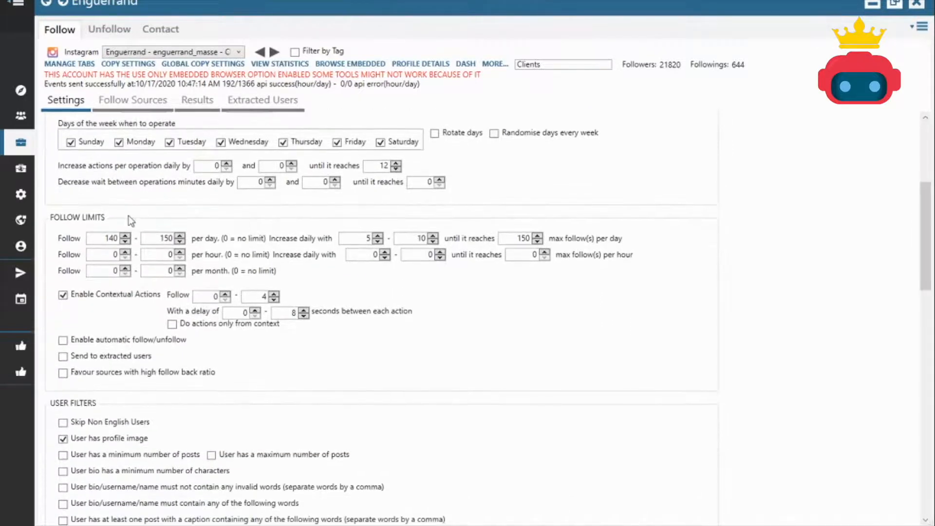
pyautogui.click(95, 217)
pyautogui.click(113, 238)
pyautogui.doubleClick(112, 239)
pyautogui.write('25')
pyautogui.doubleClick(166, 238)
pyautogui.write('35')
# Raise the daily follow limit range to 32–42
pyautogui.doubleClick(113, 237)
pyautogui.write('32')
pyautogui.doubleClick(169, 238)
pyautogui.write('42')
# Return the daily follow limit range to 140–150
pyautogui.doubleClick(522, 238)
pyautogui.doubleClick(113, 238)
pyautogui.doubleClick(168, 238)
pyautogui.write('150')
pyautogui.doubleClick(113, 239)
pyautogui.write('140')
# Check the contextual actions explanation and raise the maximum number of contextual follows to 6
pyautogui.moveTo(62, 316)
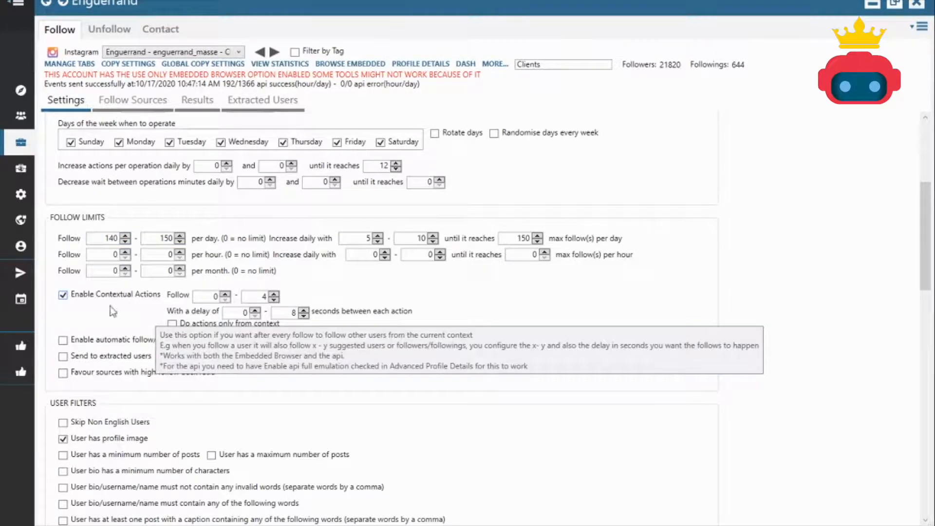
pyautogui.moveTo(122, 324)
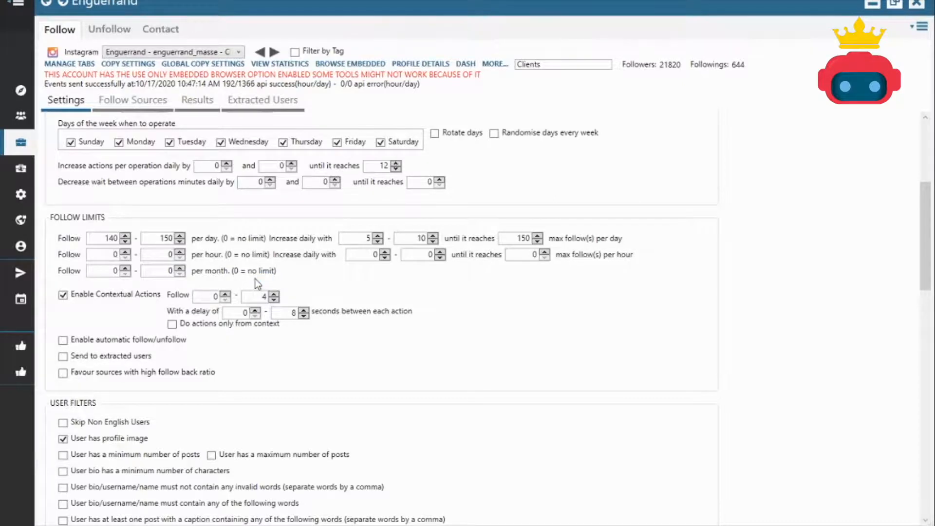
pyautogui.moveTo(116, 306)
pyautogui.click(215, 297)
pyautogui.click(273, 295)
pyautogui.click(273, 294)
# Review the run timers' delay range in seconds between each follow
pyautogui.moveTo(923, 228); pyautogui.dragTo(819, 178)
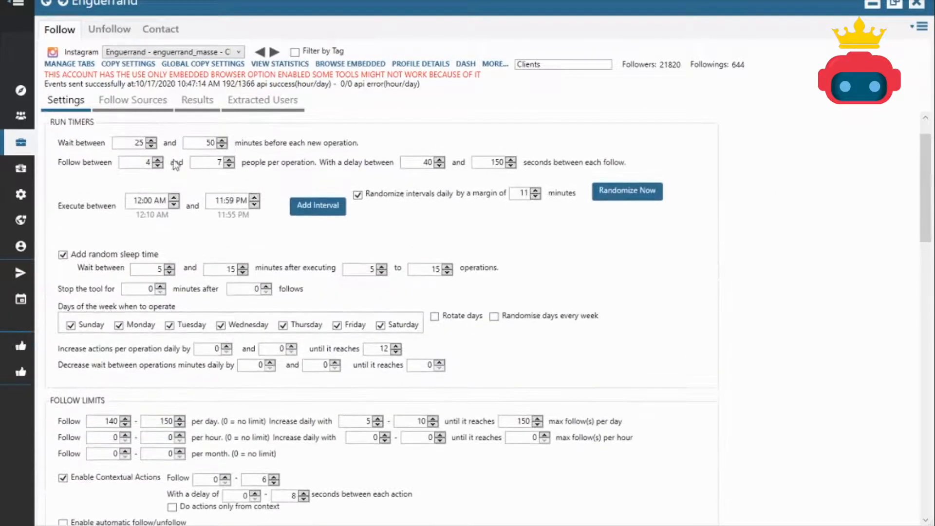
pyautogui.doubleClick(428, 162)
pyautogui.click(500, 162)
pyautogui.click(471, 156)
# Examine the Follow tool's user filters, including the profile image and private user options
pyautogui.scroll(-3, 720, 236)
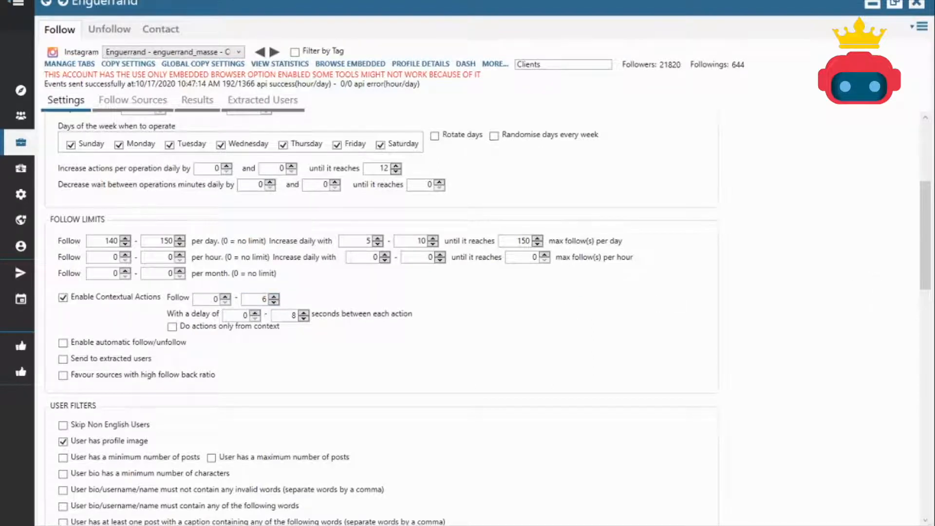
pyautogui.scroll(-3, 931, 227)
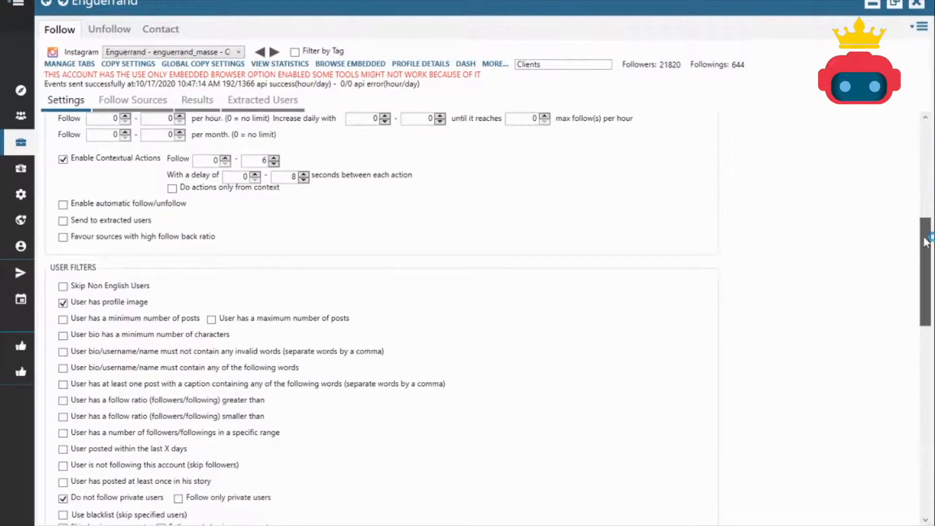
pyautogui.scroll(-1, 928, 246)
pyautogui.moveTo(928, 248); pyautogui.dragTo(927, 273)
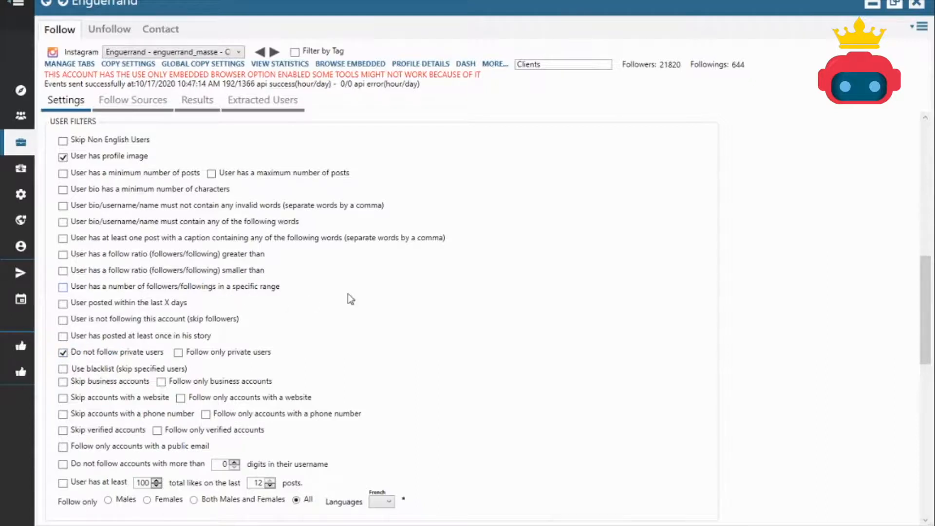
pyautogui.click(923, 281)
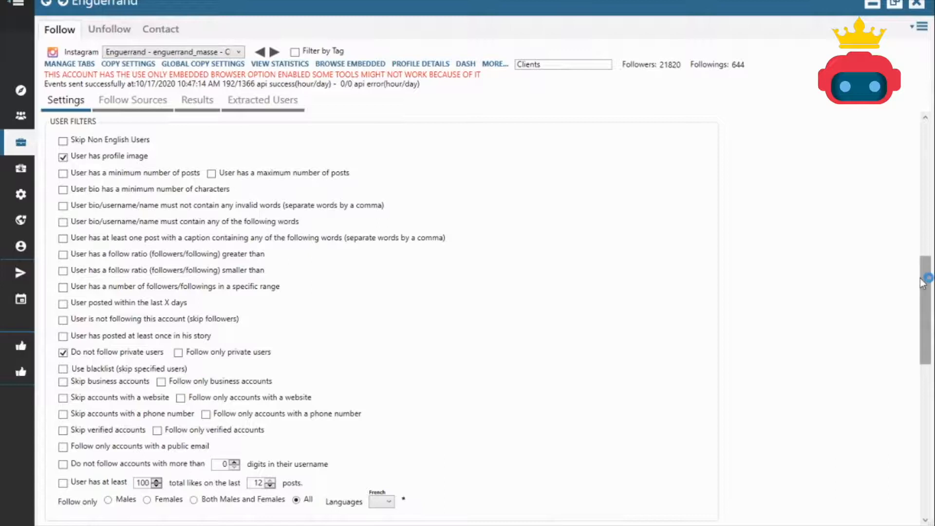
# Try adjusting the minimum suspension time for temporary blocks in the after follow actions
pyautogui.moveTo(927, 282); pyautogui.dragTo(926, 417)
pyautogui.scroll(1, 62, 136)
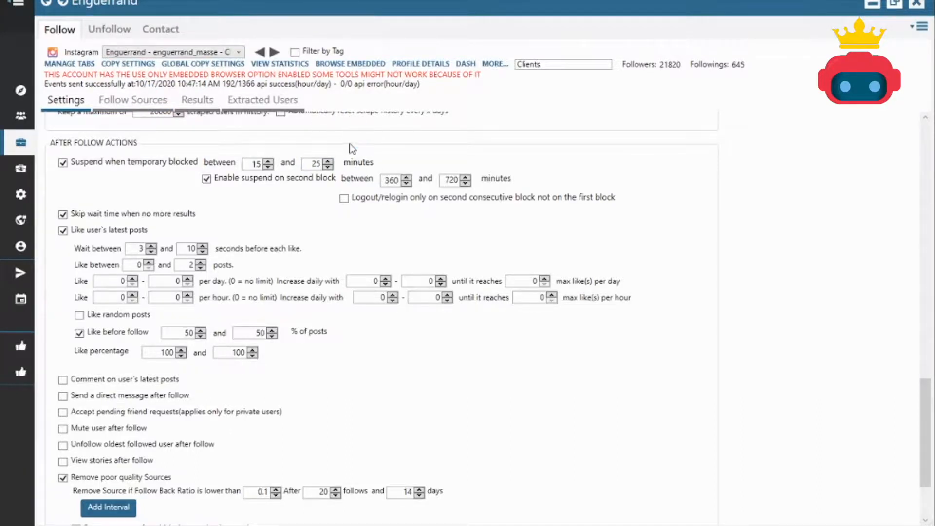
pyautogui.moveTo(251, 180)
pyautogui.click(267, 163)
pyautogui.click(267, 163)
pyautogui.click(267, 162)
pyautogui.click(267, 163)
pyautogui.click(267, 163)
pyautogui.click(267, 163)
# Examine the explanation of the option to skip wait time when there are no more results
pyautogui.click(119, 214)
pyautogui.moveTo(117, 214)
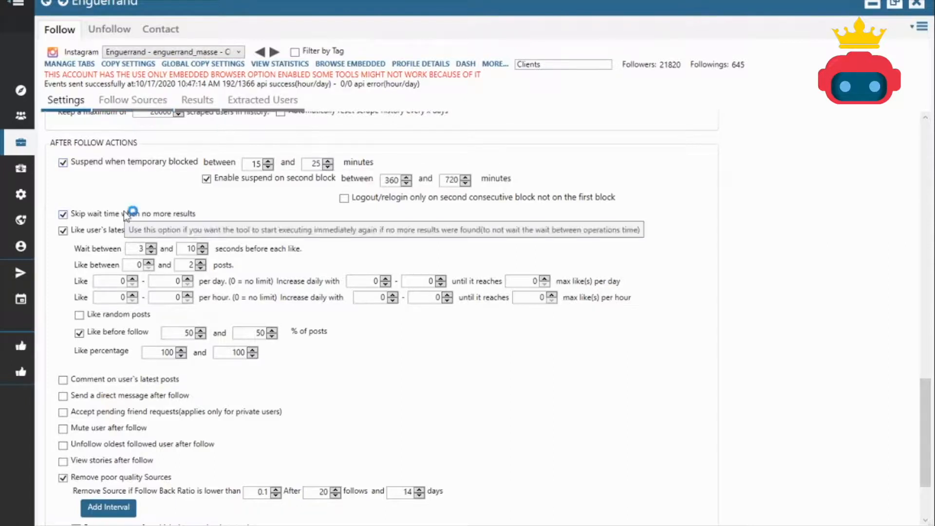
pyautogui.click(81, 199)
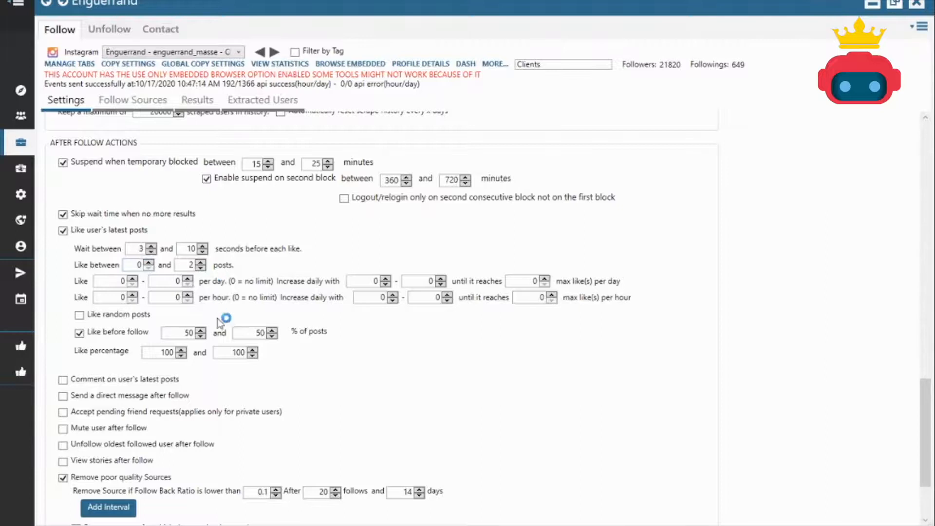
# Review the removal of poor quality sources and its follow back ratio threshold
pyautogui.scroll(-3, 225, 404)
pyautogui.scroll(-1, 223, 403)
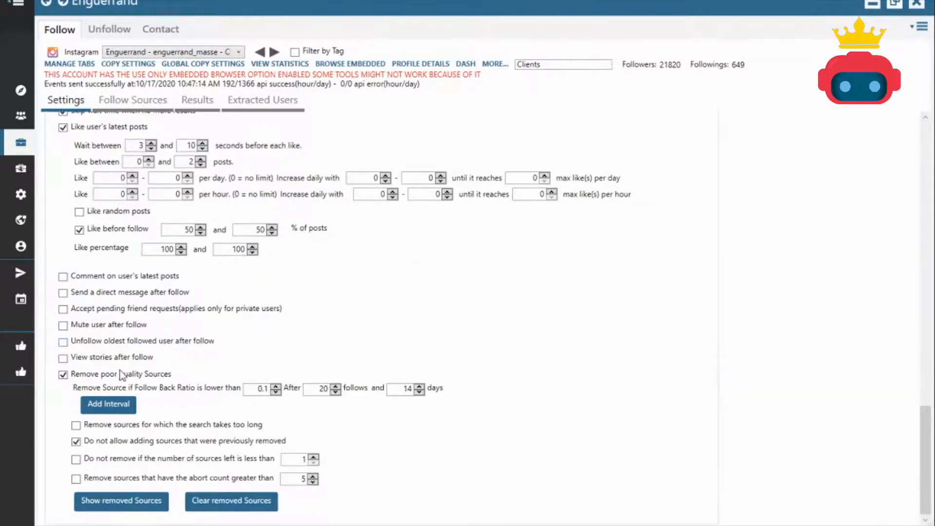
pyautogui.moveTo(114, 379)
pyautogui.click(263, 388)
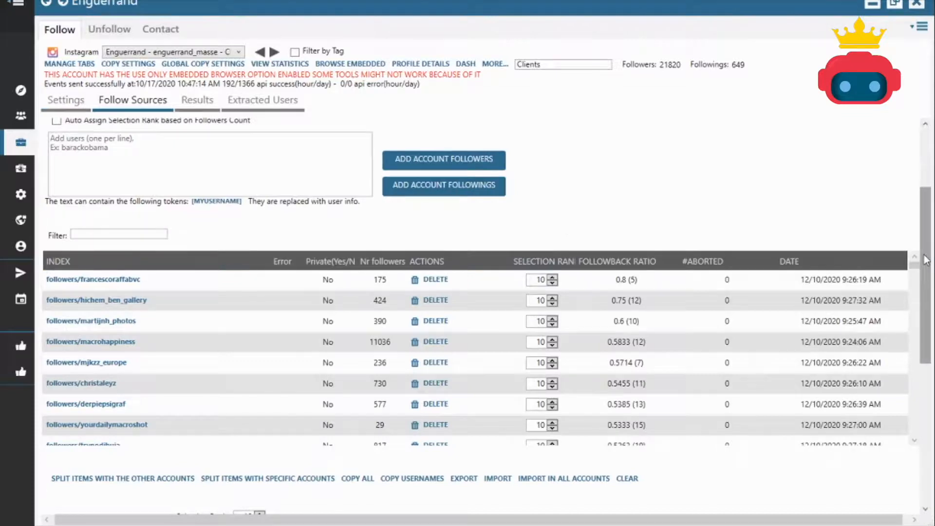
# Examine the target accounts in the follow sources and their followback ratios
pyautogui.moveTo(925, 261); pyautogui.dragTo(925, 232)
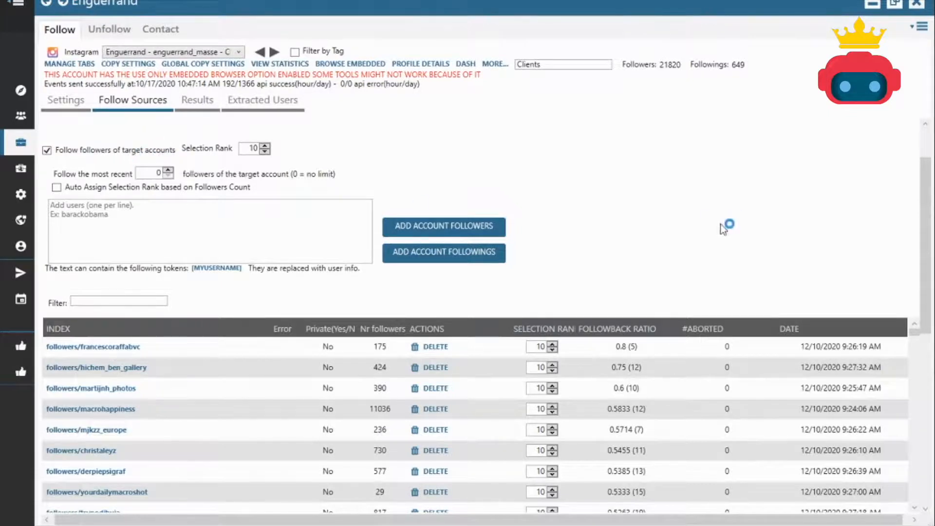
pyautogui.moveTo(924, 231); pyautogui.dragTo(925, 280)
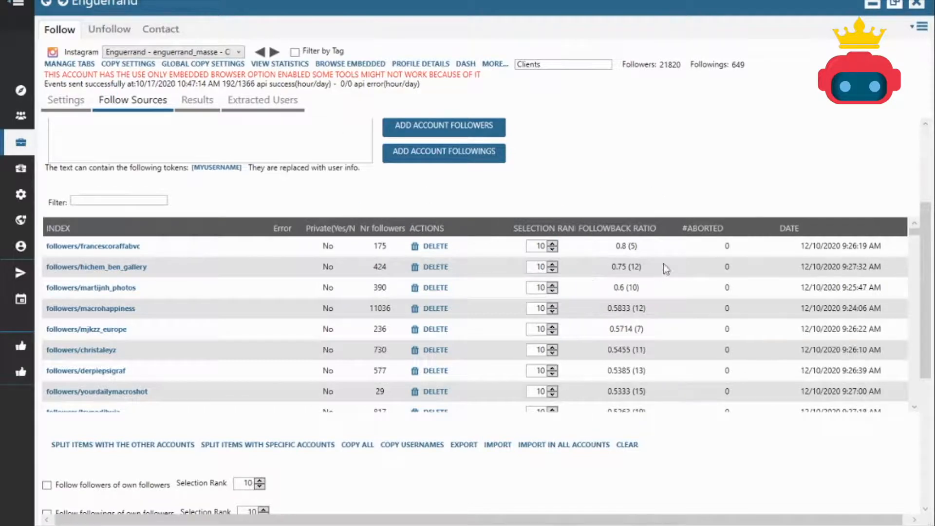
# Delete the target account with the 0.0385 followback ratio from the follow sources
pyautogui.scroll(-5, 616, 325)
pyautogui.scroll(-10, 611, 322)
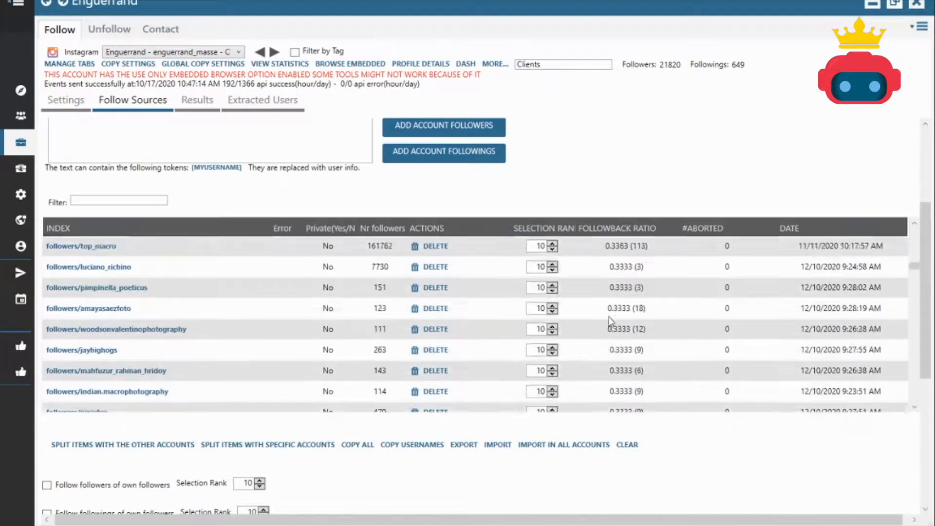
pyautogui.scroll(-10, 610, 321)
pyautogui.scroll(-10, 608, 321)
pyautogui.scroll(-10, 610, 320)
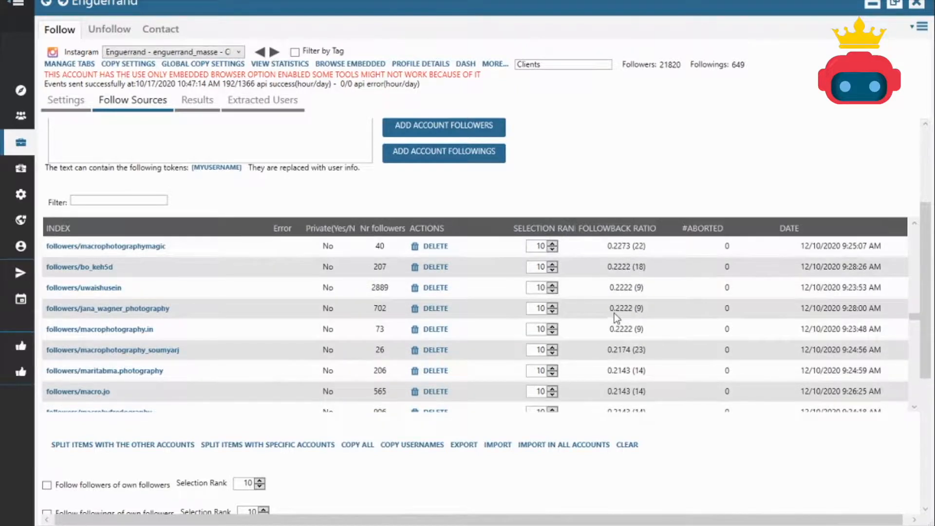
pyautogui.scroll(-5, 614, 314)
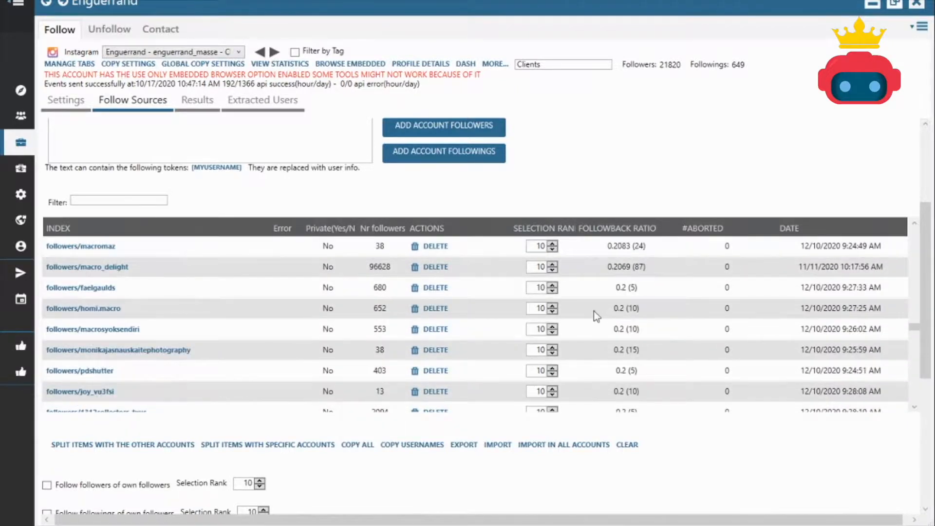
pyautogui.scroll(-3, 626, 319)
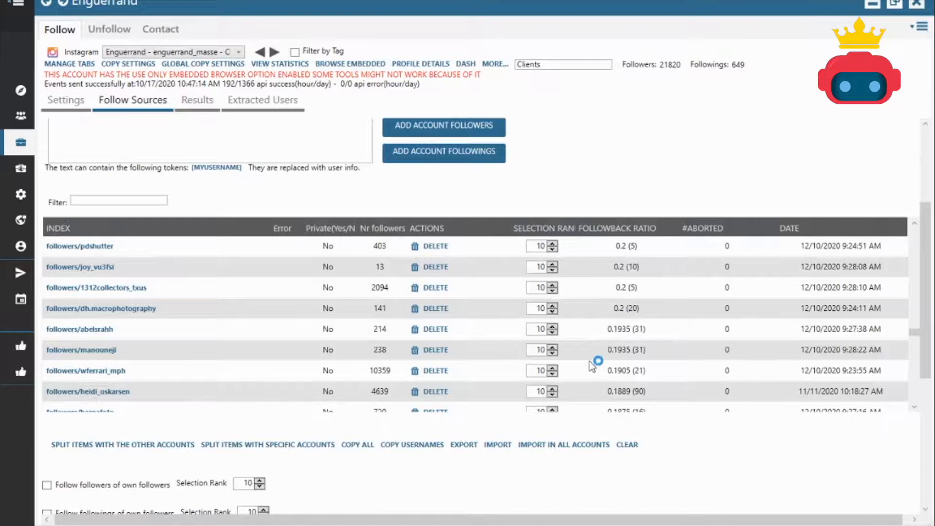
pyautogui.scroll(-10, 591, 365)
pyautogui.scroll(-5, 614, 373)
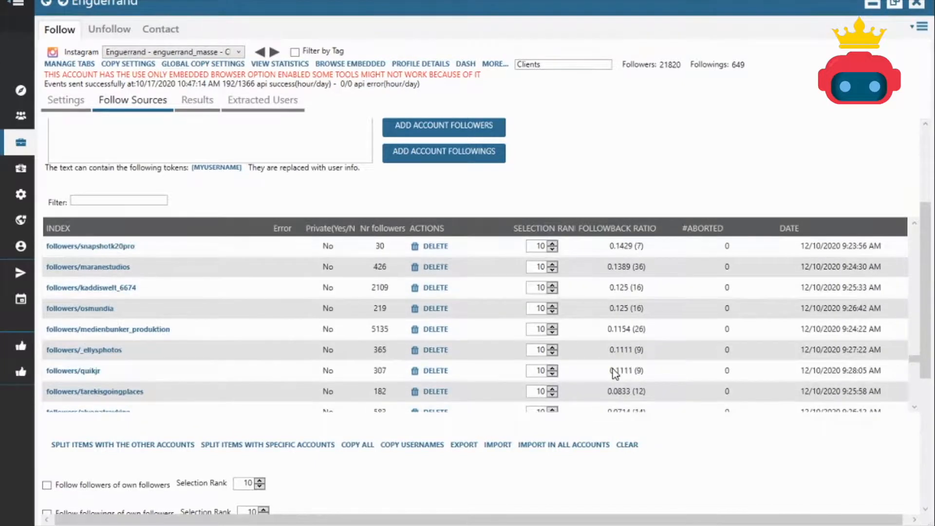
pyautogui.scroll(-5, 616, 360)
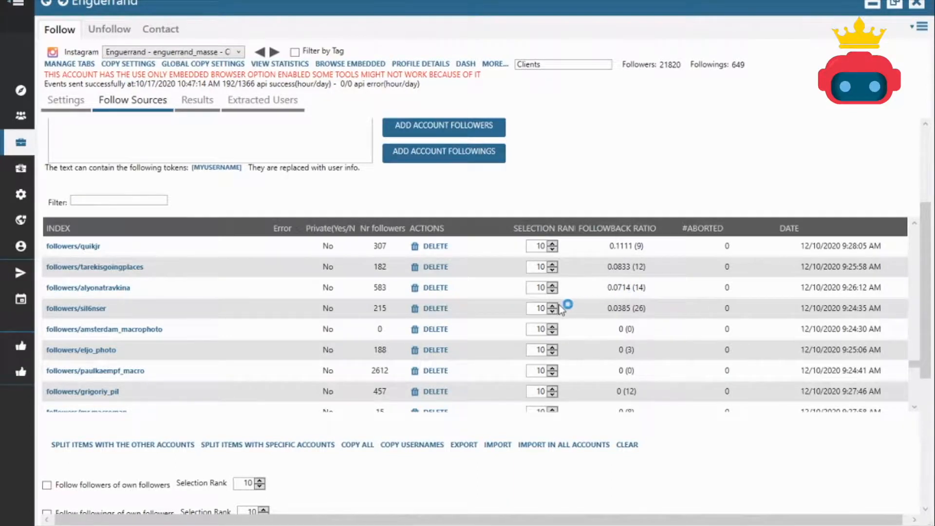
pyautogui.click(435, 308)
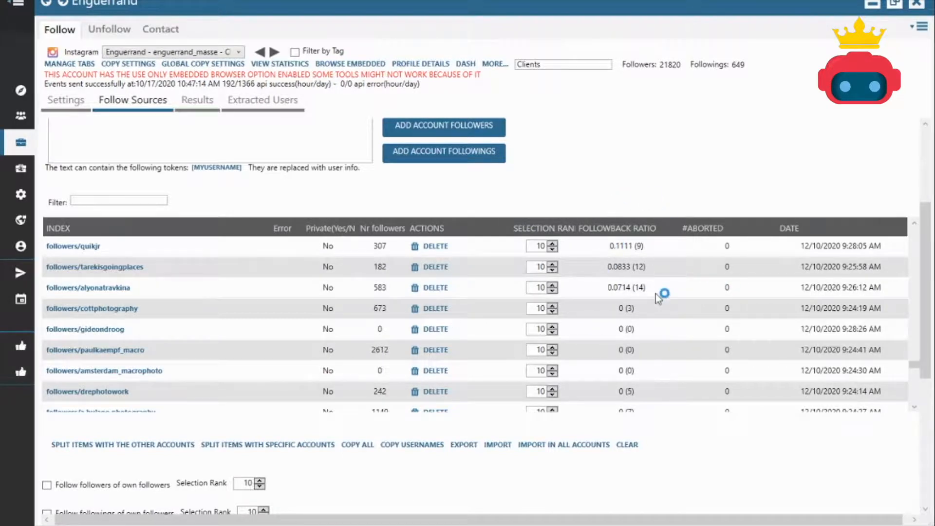
# Review the followback ratios of the remaining target accounts, back up to the option for following followers of target accounts
pyautogui.scroll(2, 656, 293)
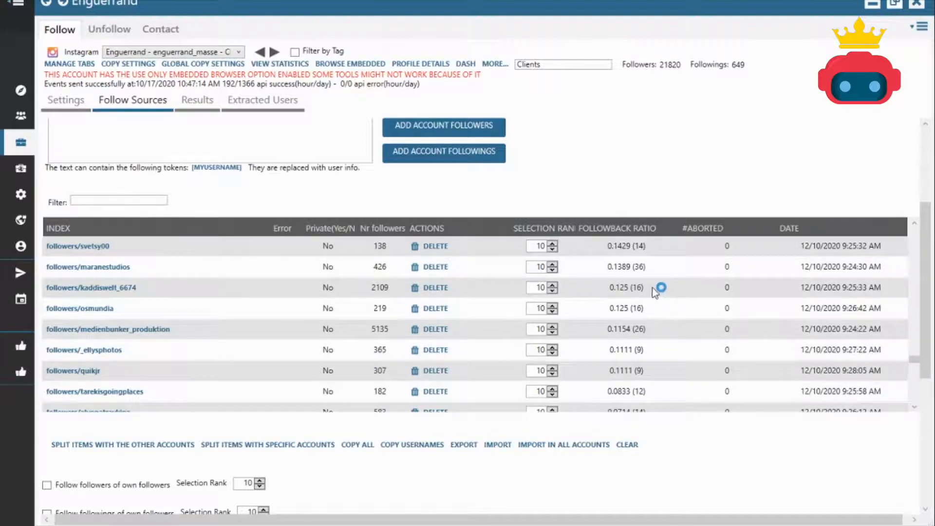
pyautogui.scroll(-1, 656, 292)
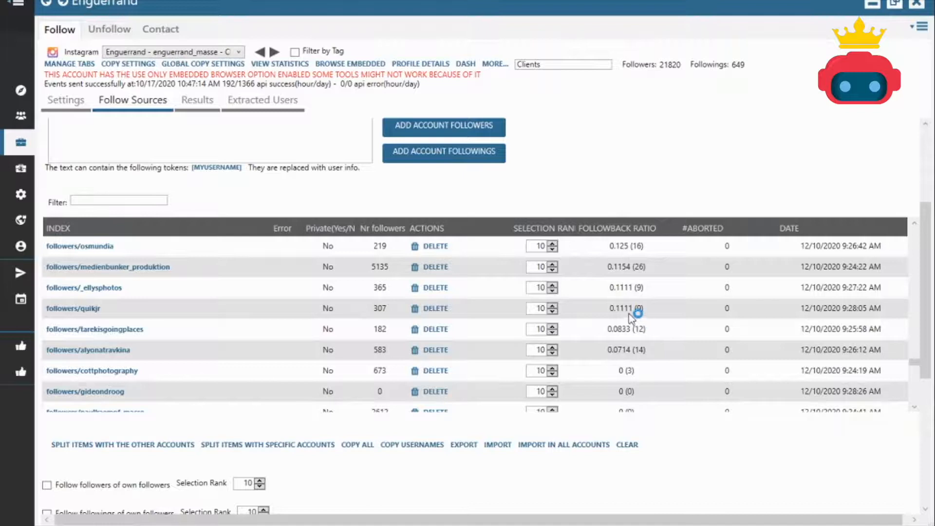
pyautogui.scroll(6, 629, 317)
pyautogui.scroll(8, 631, 314)
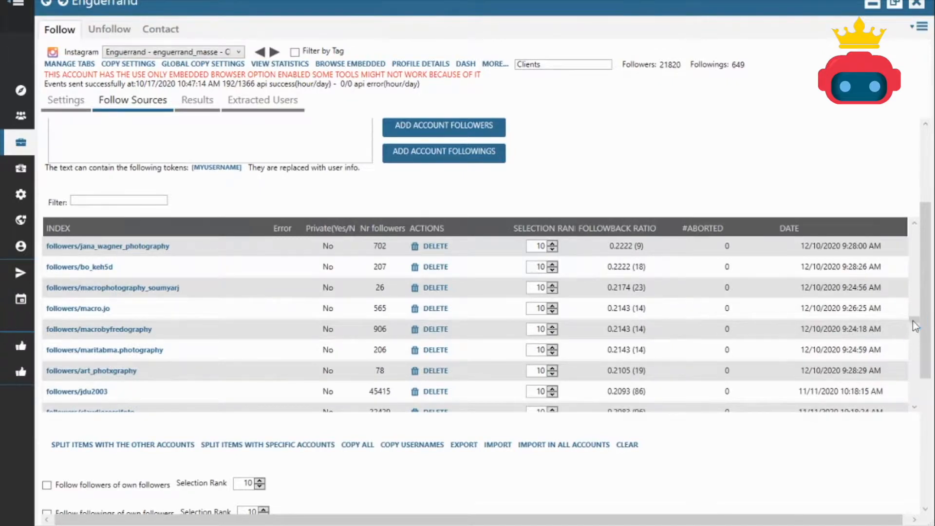
pyautogui.scroll(1, 915, 324)
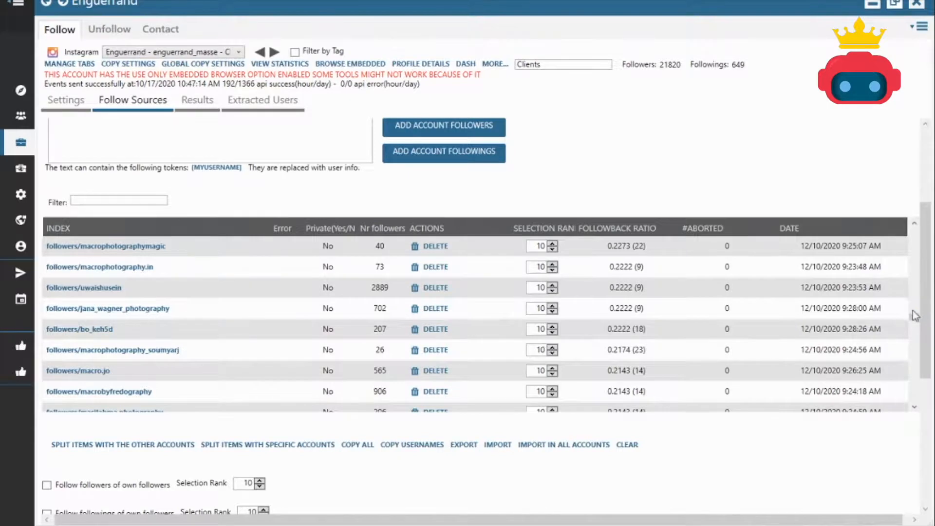
pyautogui.moveTo(917, 318); pyautogui.dragTo(910, 207)
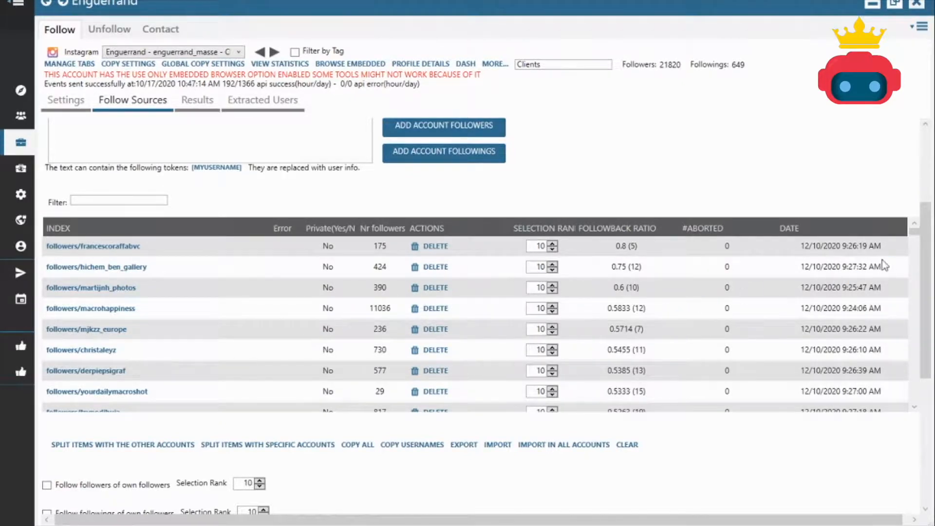
pyautogui.scroll(3, 926, 239)
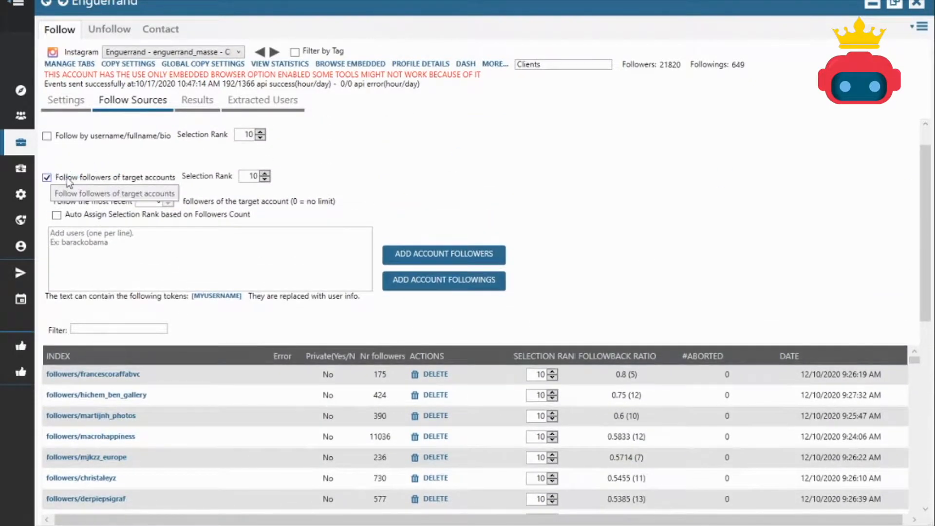
# Review the run timers and daily unfollow limits of the account's Unfollow tool
pyautogui.click(110, 32)
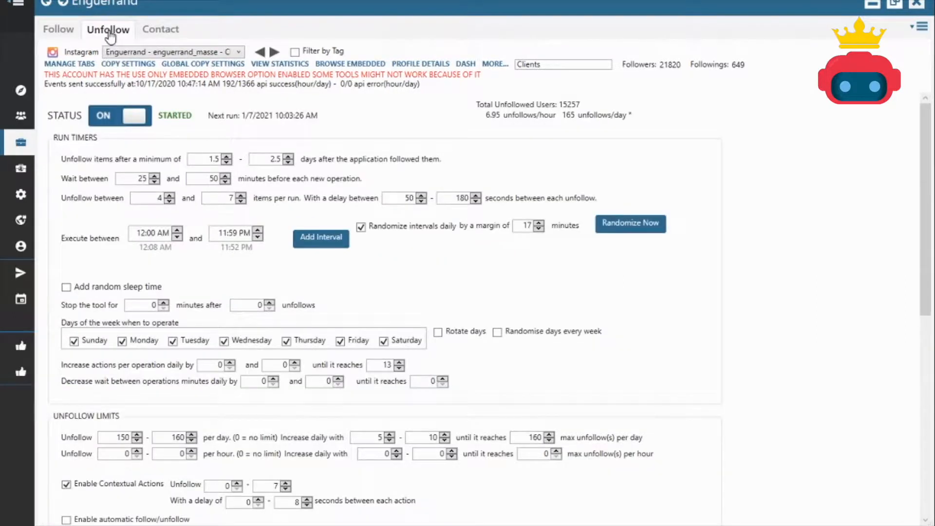
pyautogui.click(68, 32)
pyautogui.moveTo(925, 137); pyautogui.dragTo(925, 251)
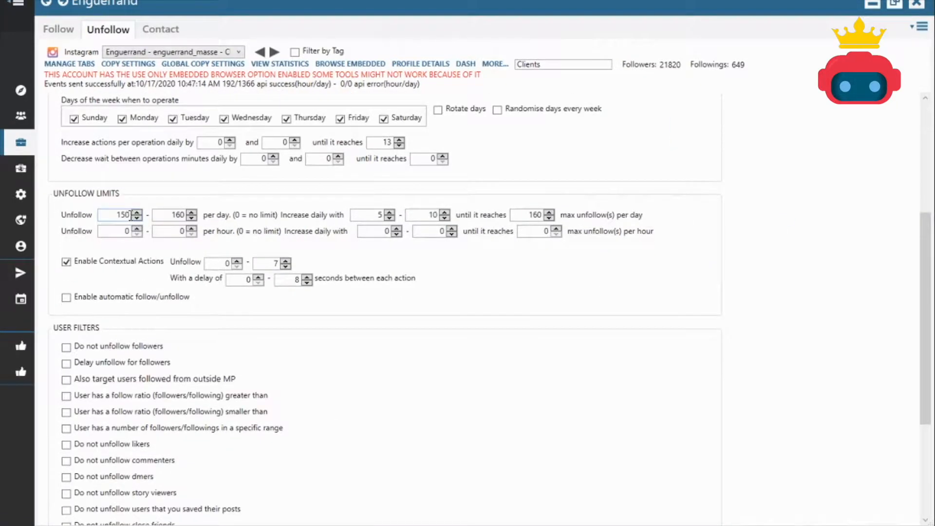
pyautogui.doubleClick(179, 214)
pyautogui.click(428, 215)
pyautogui.click(535, 213)
# Examine the Unfollow tool's user filters and temporary block options, and return to its run timers
pyautogui.scroll(-3, 703, 280)
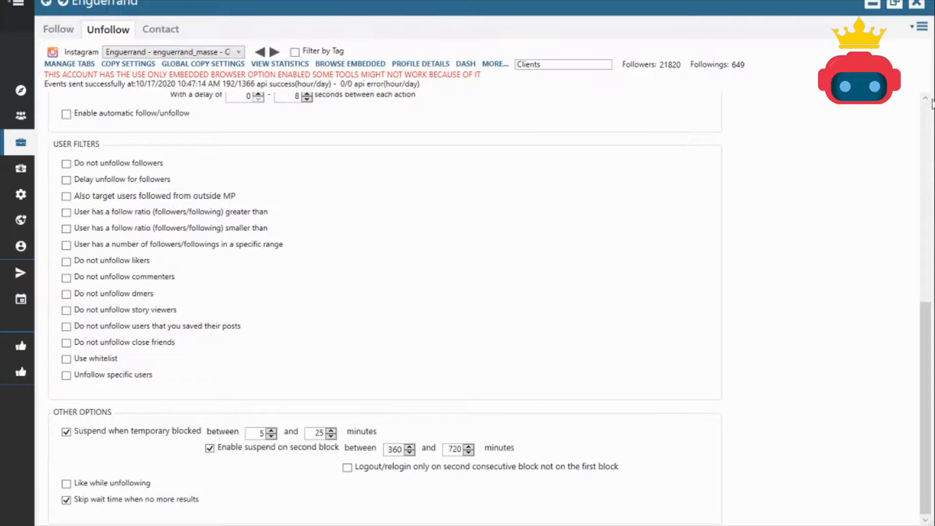
pyautogui.click(927, 122)
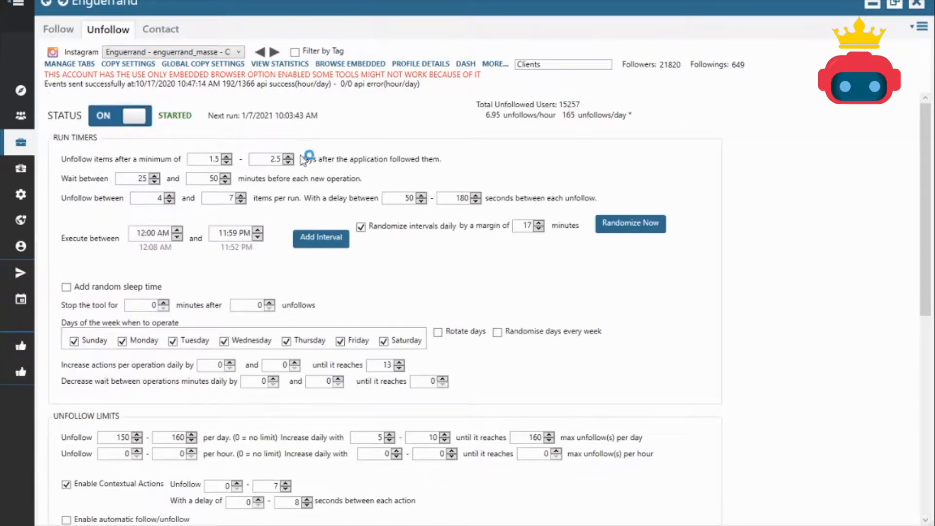
pyautogui.click(279, 144)
pyautogui.moveTo(189, 84)
pyautogui.moveTo(154, 72)
# Open the general Instagram settings and review the suspension times for temporary blocks and second blocks
pyautogui.click(23, 195)
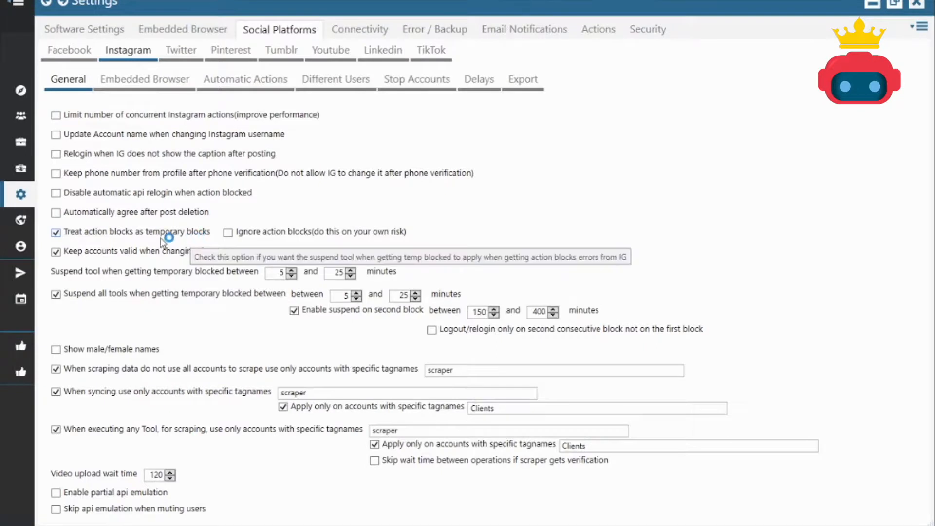
pyautogui.moveTo(242, 296)
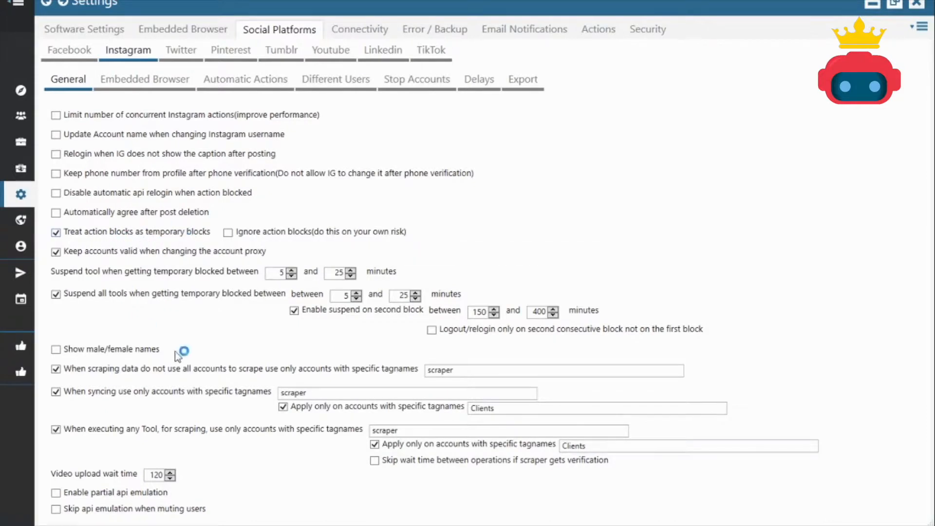
pyautogui.click(282, 273)
pyautogui.click(345, 271)
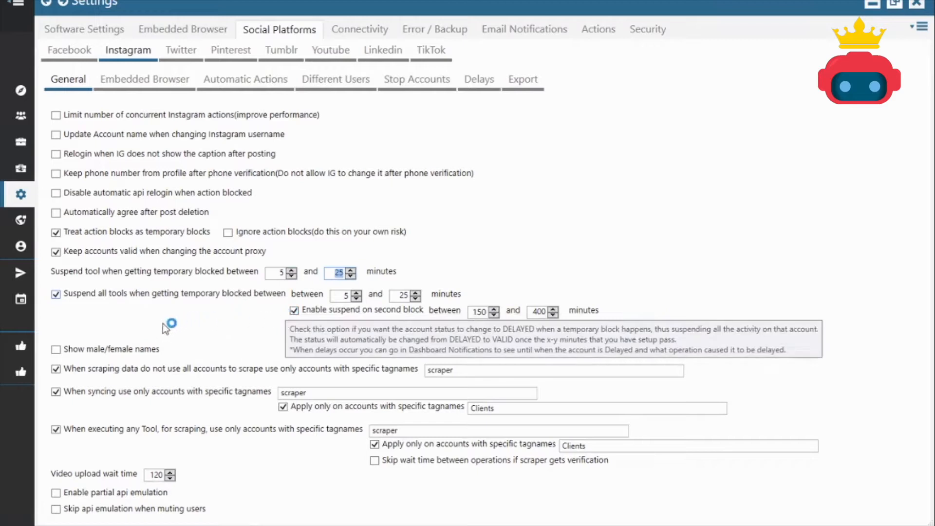
pyautogui.press('Tab')
pyautogui.doubleClick(481, 312)
pyautogui.doubleClick(543, 311)
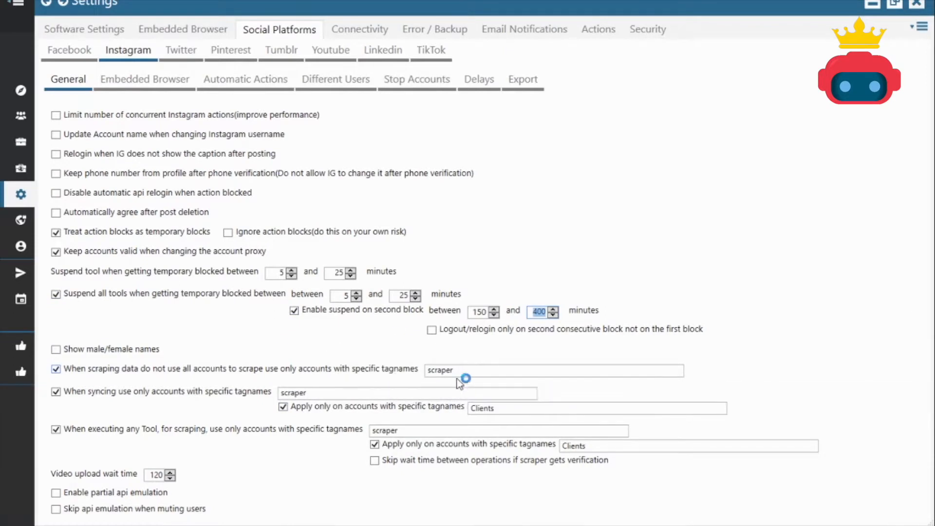
# Review the tag names that decide which accounts scrape and sync, and which accounts these rules apply to
pyautogui.moveTo(460, 370)
pyautogui.mouseDown()
pyautogui.moveTo(422, 372)
pyautogui.moveTo(458, 370)
pyautogui.mouseUp()
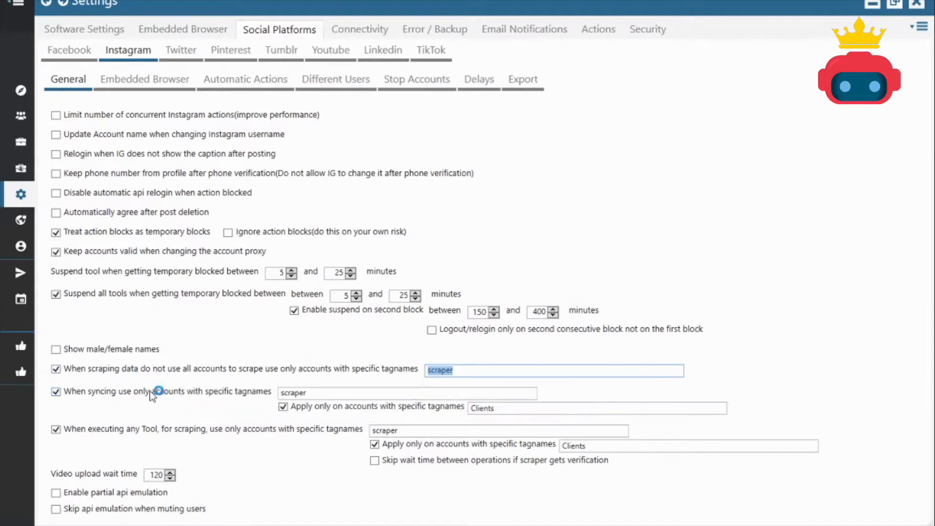
pyautogui.click(306, 395)
pyautogui.doubleClick(282, 395)
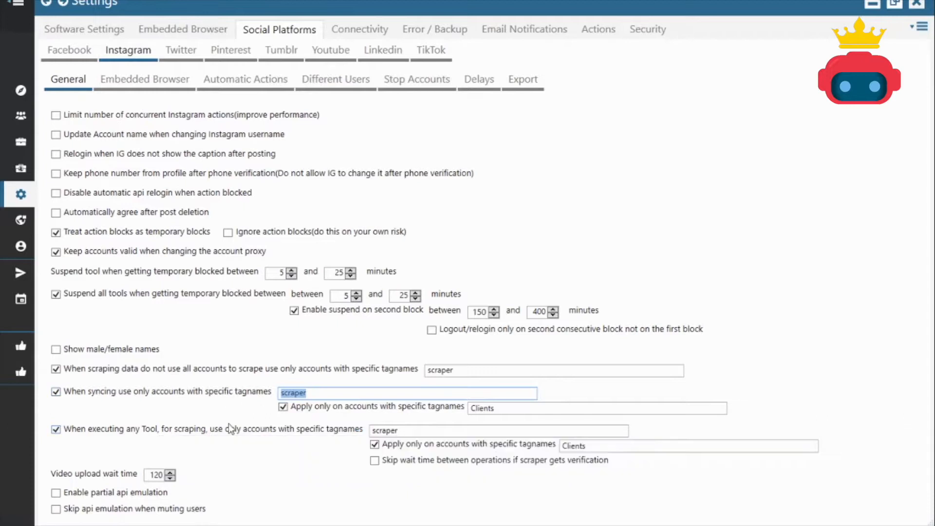
pyautogui.doubleClick(375, 431)
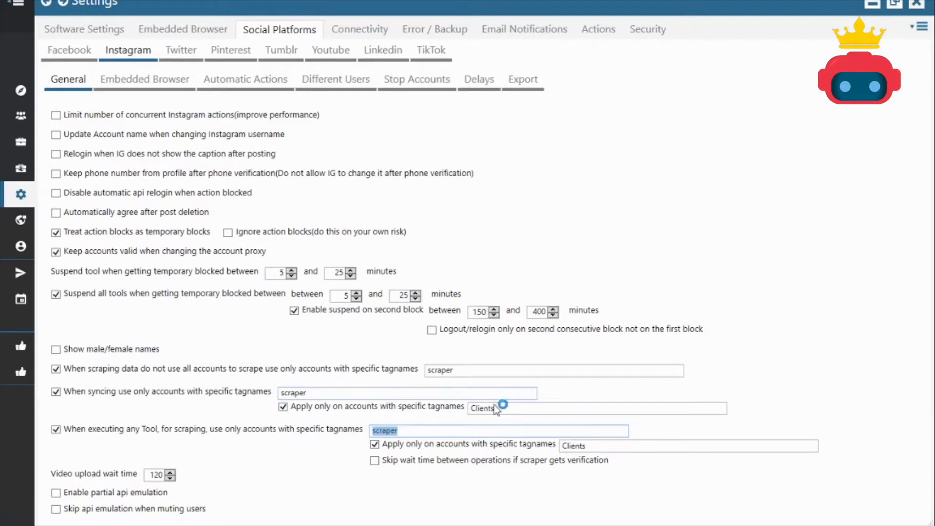
pyautogui.doubleClick(476, 406)
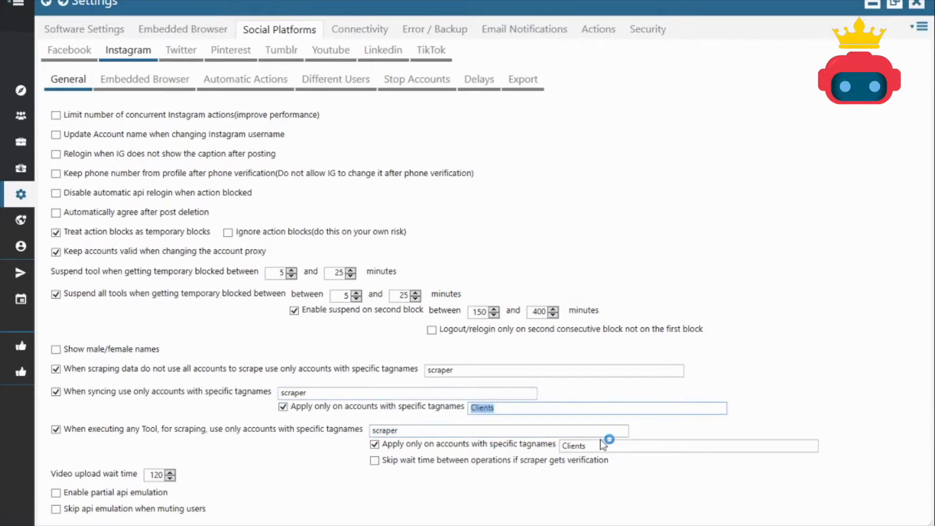
pyautogui.doubleClick(574, 445)
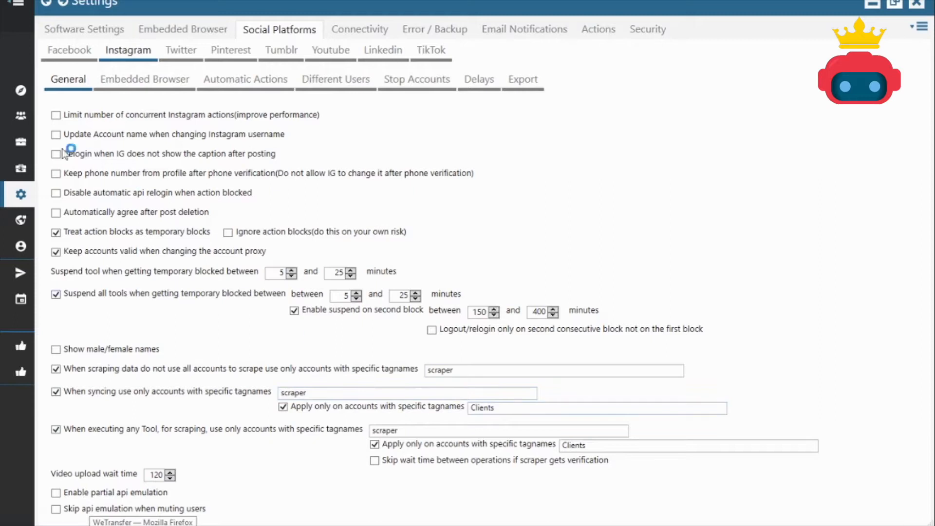
# Change the tag in the Instagram account's profile settings to "Mes comptes"
pyautogui.click(29, 123)
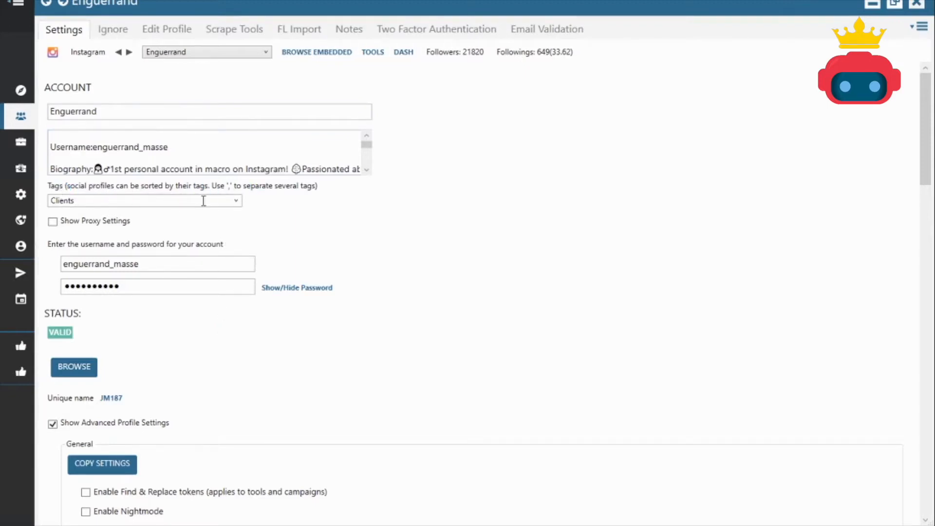
pyautogui.click(235, 202)
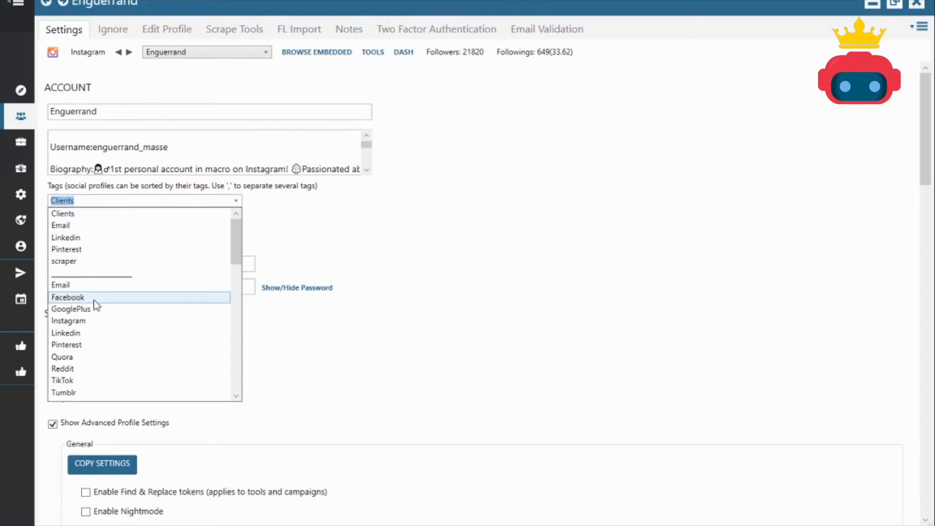
pyautogui.click(85, 200)
pyautogui.hotkey('ctrl', 'a')
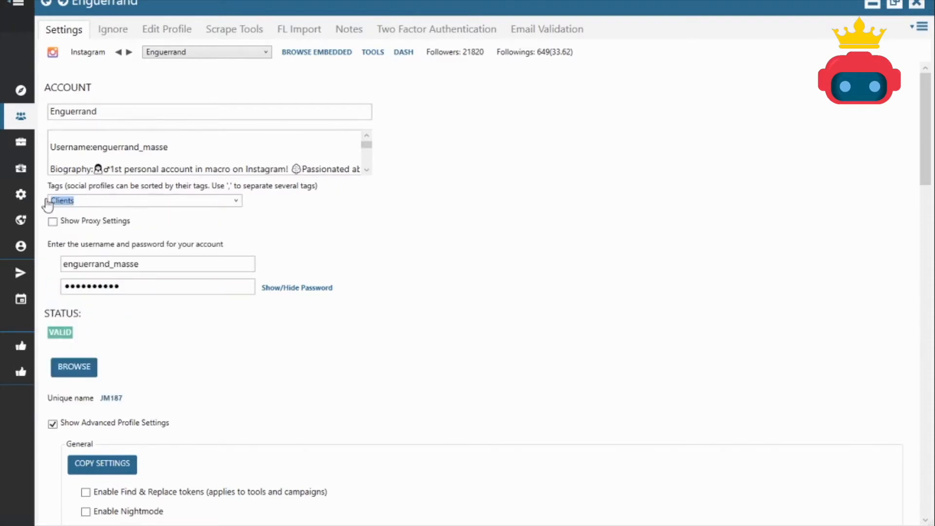
pyautogui.write('Mn')
pyautogui.write('s comptes')
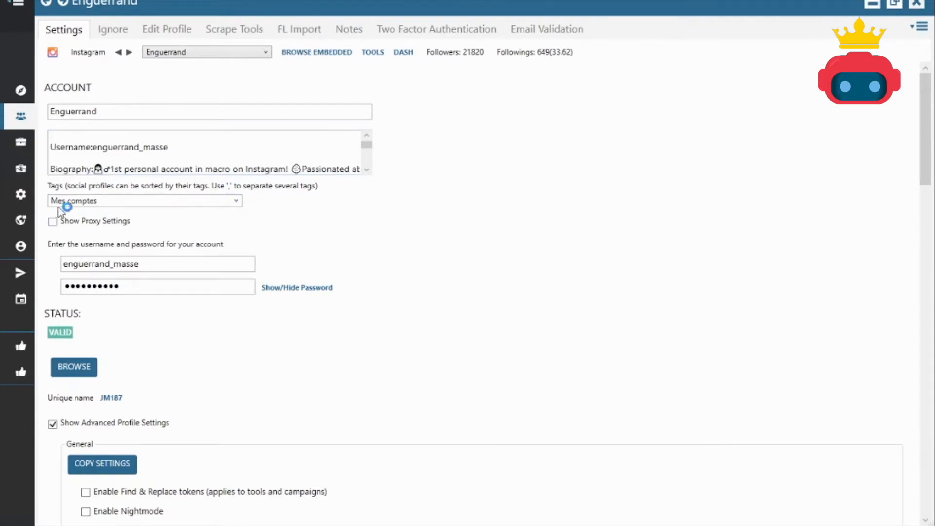
# Check the tag name required for syncing in the Instagram settings, and reopen the retagged account from the tag-filtered accounts list
pyautogui.click(20, 195)
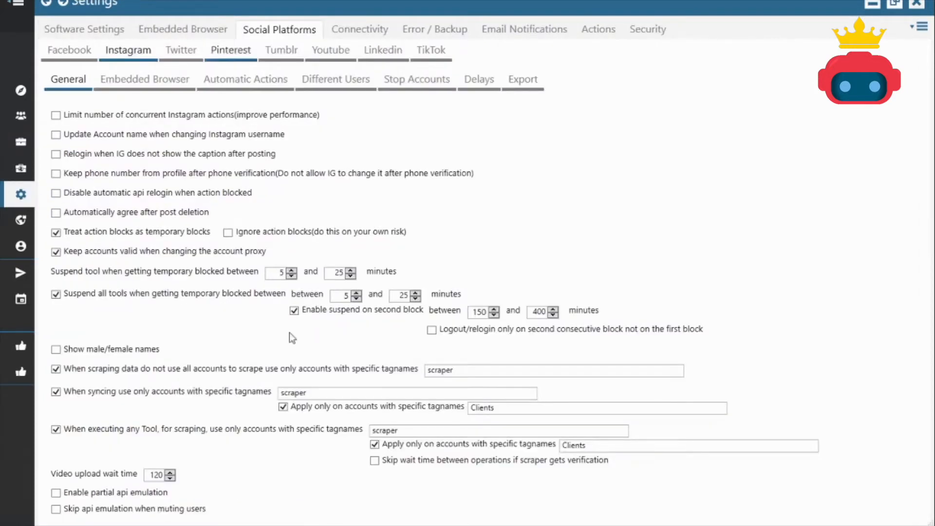
pyautogui.moveTo(495, 409); pyautogui.dragTo(452, 411)
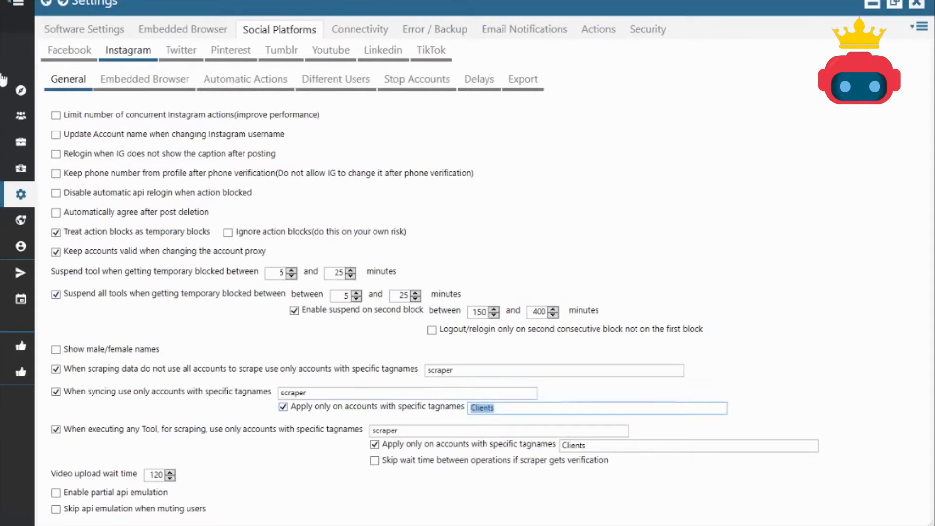
pyautogui.click(20, 118)
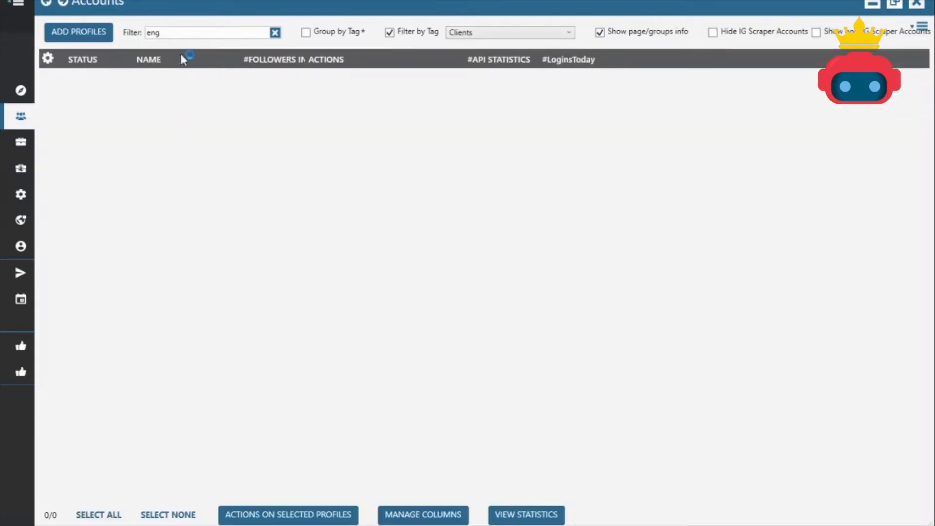
pyautogui.click(467, 35)
pyautogui.click(470, 41)
pyautogui.click(471, 33)
pyautogui.click(471, 39)
pyautogui.moveTo(184, 79)
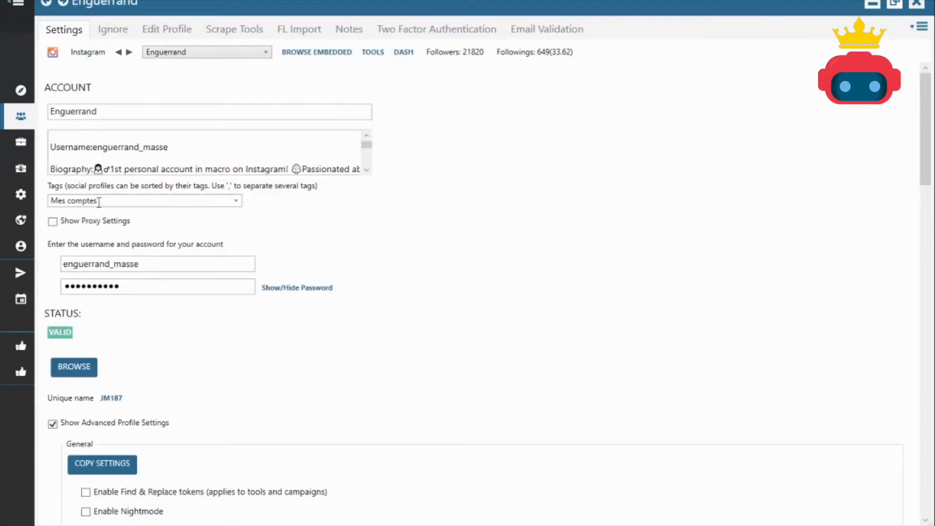
# Set the account's tag back to "Clients" and return to the general Instagram settings
pyautogui.tripleClick(99, 202)
pyautogui.write('Clients')
pyautogui.click(22, 195)
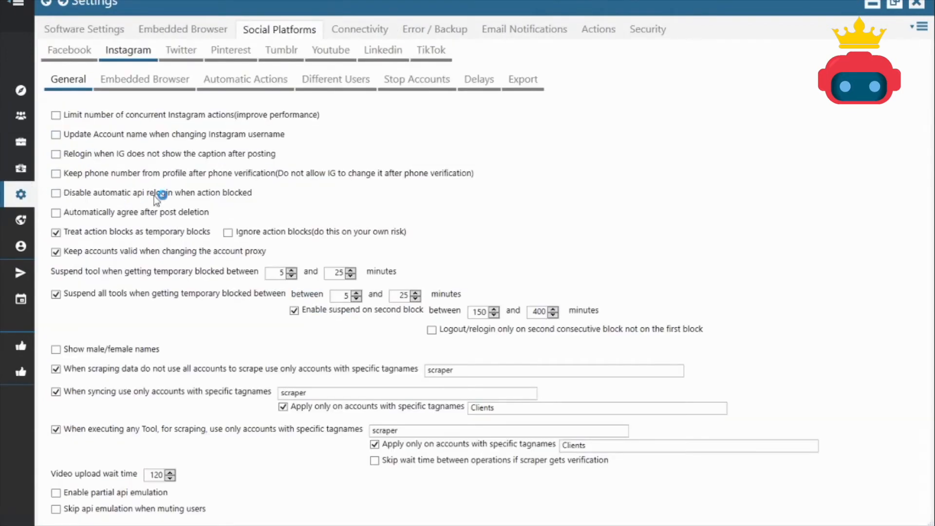
pyautogui.moveTo(312, 160)
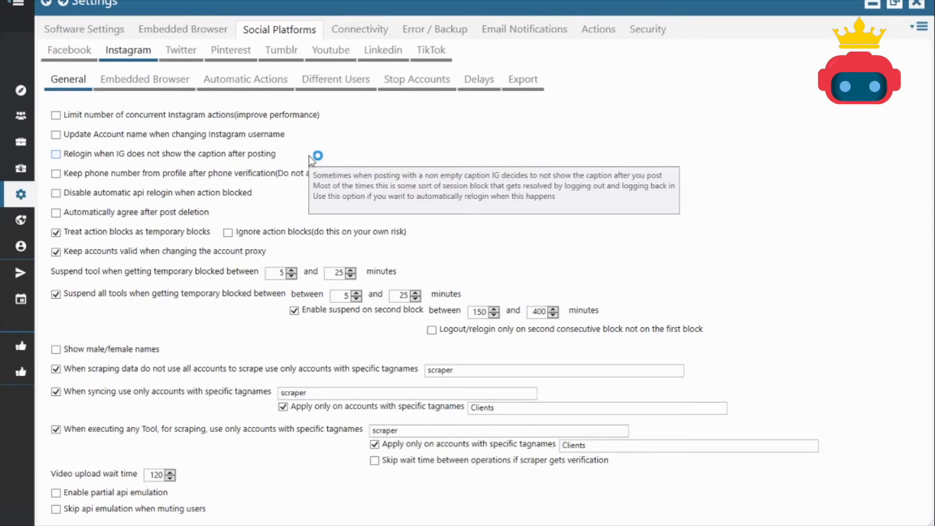